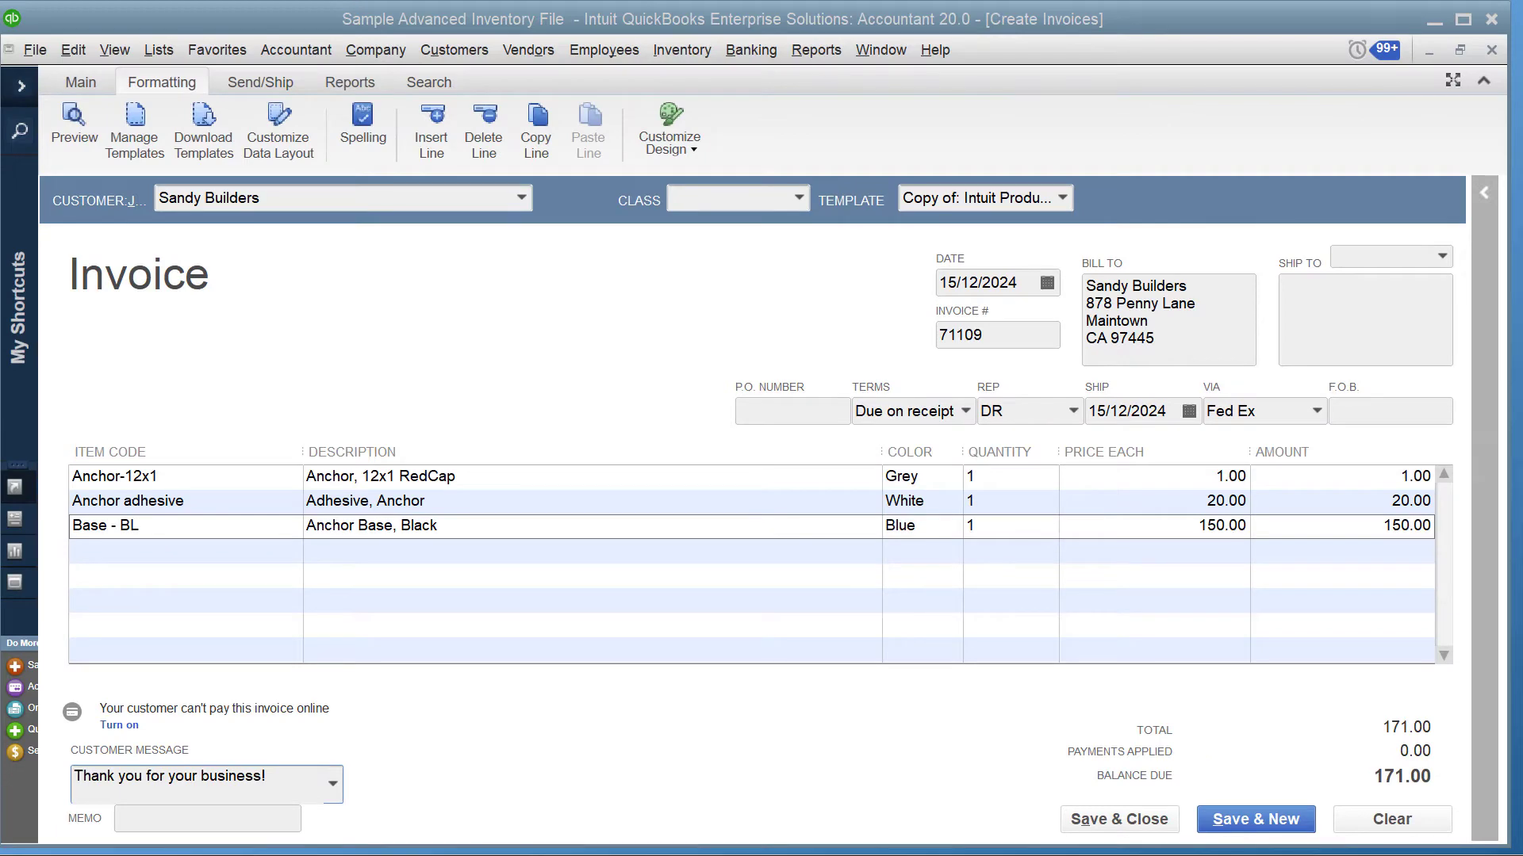
# - Turn on the Color column under Screen in the invoice template's data layout and confirm
pyautogui.click(352, 138)
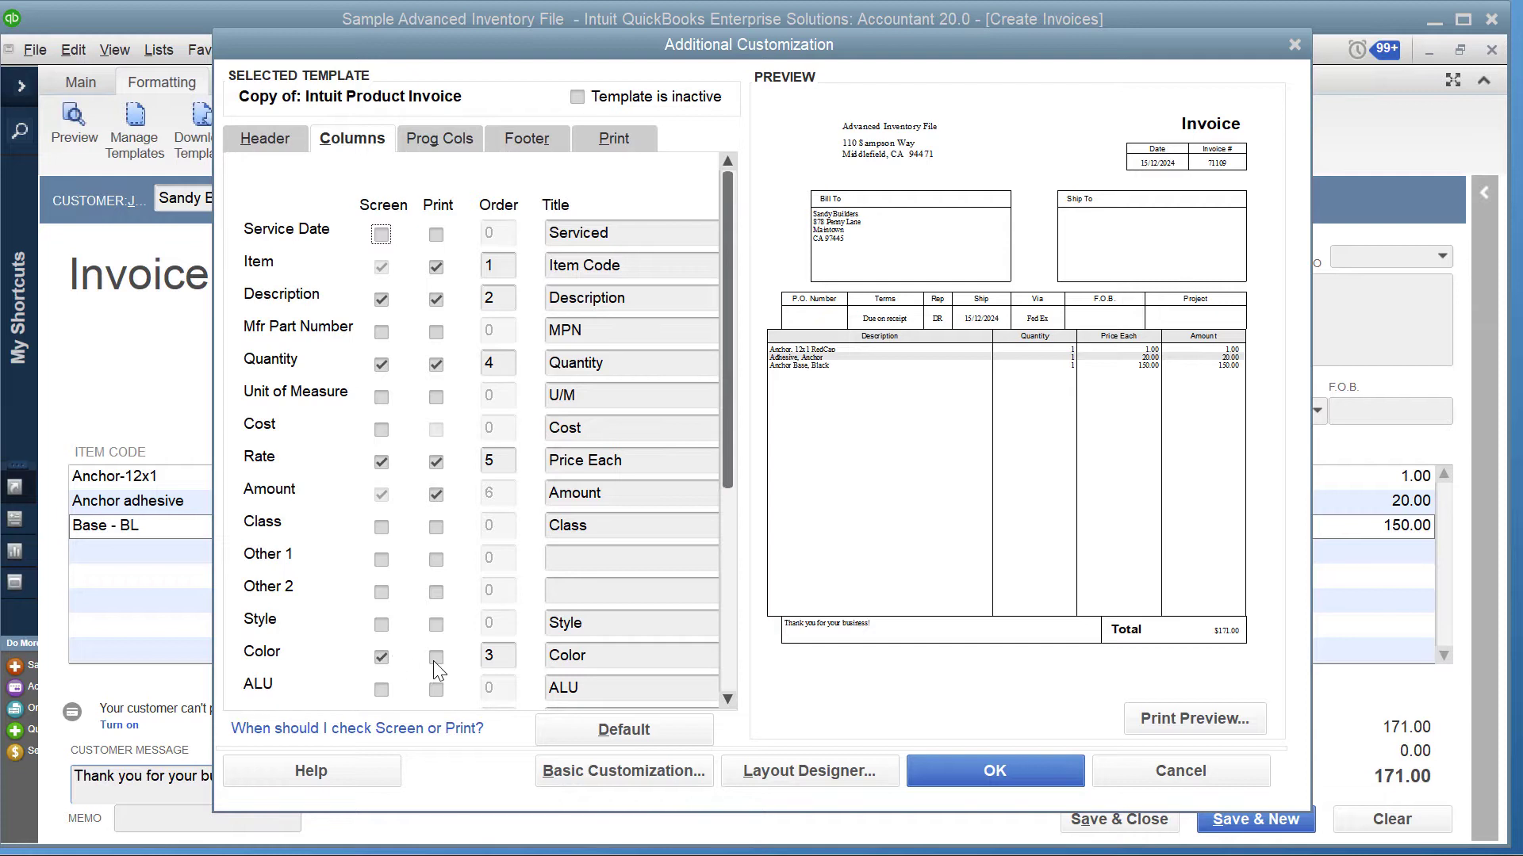
pyautogui.click(952, 770)
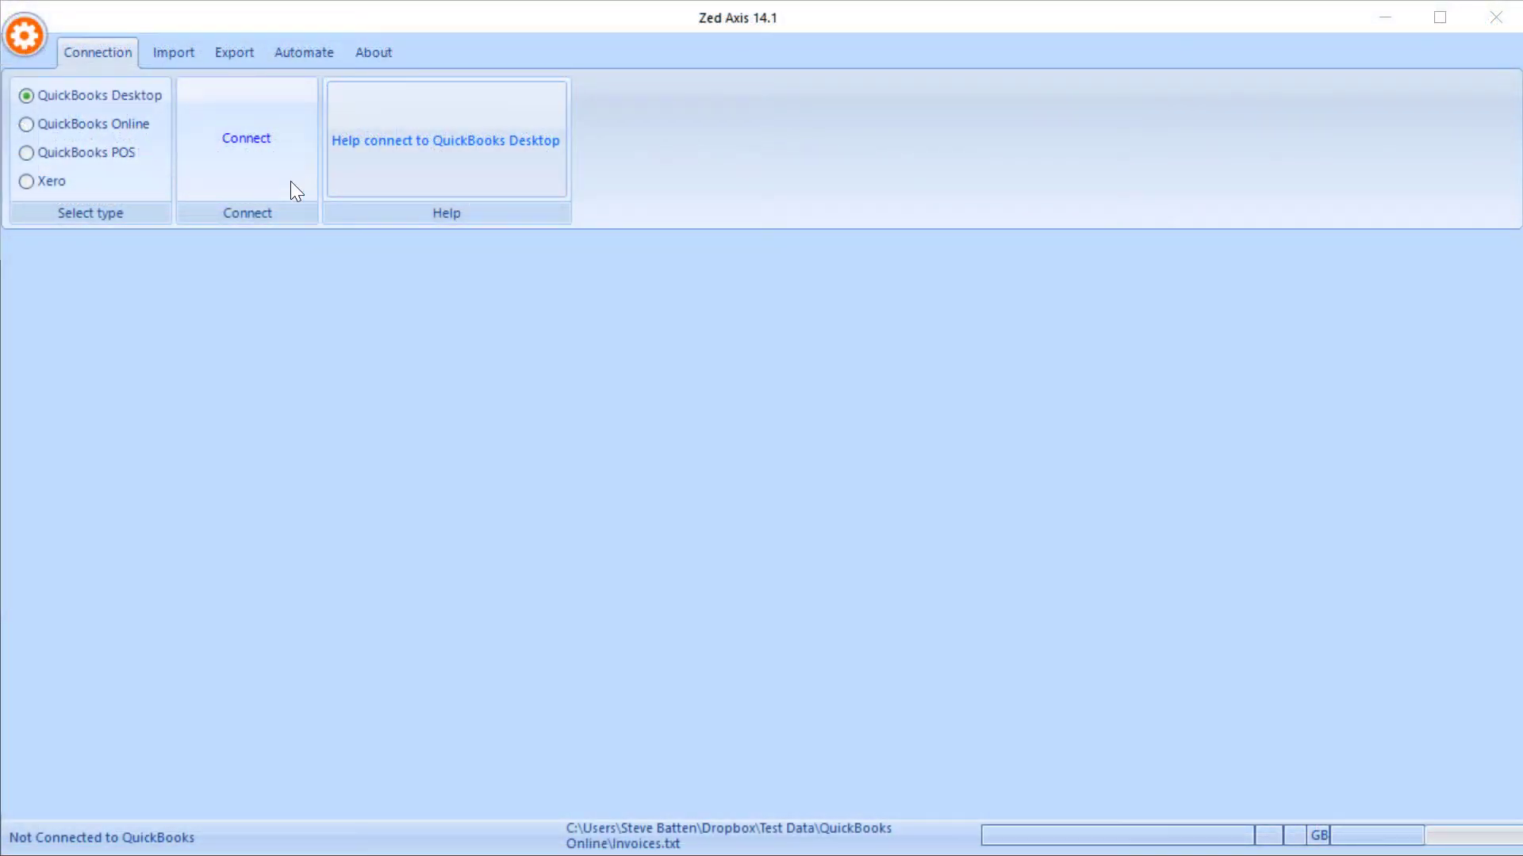
# - Connect Zed Axis to the QuickBooks company file and choose Invoices_with_color.txt for import
pyautogui.click(265, 191)
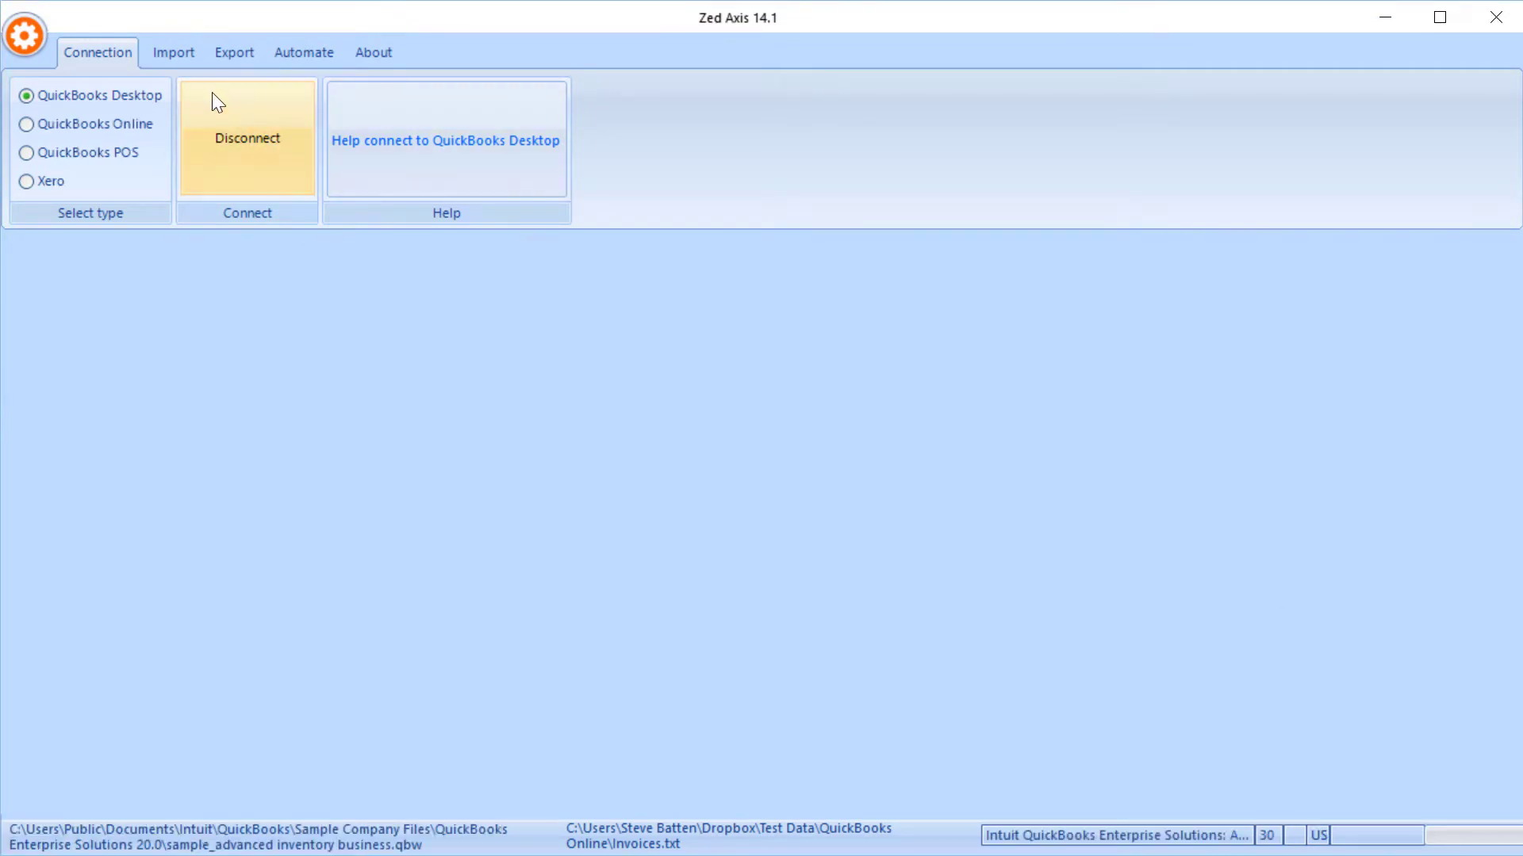
pyautogui.click(170, 61)
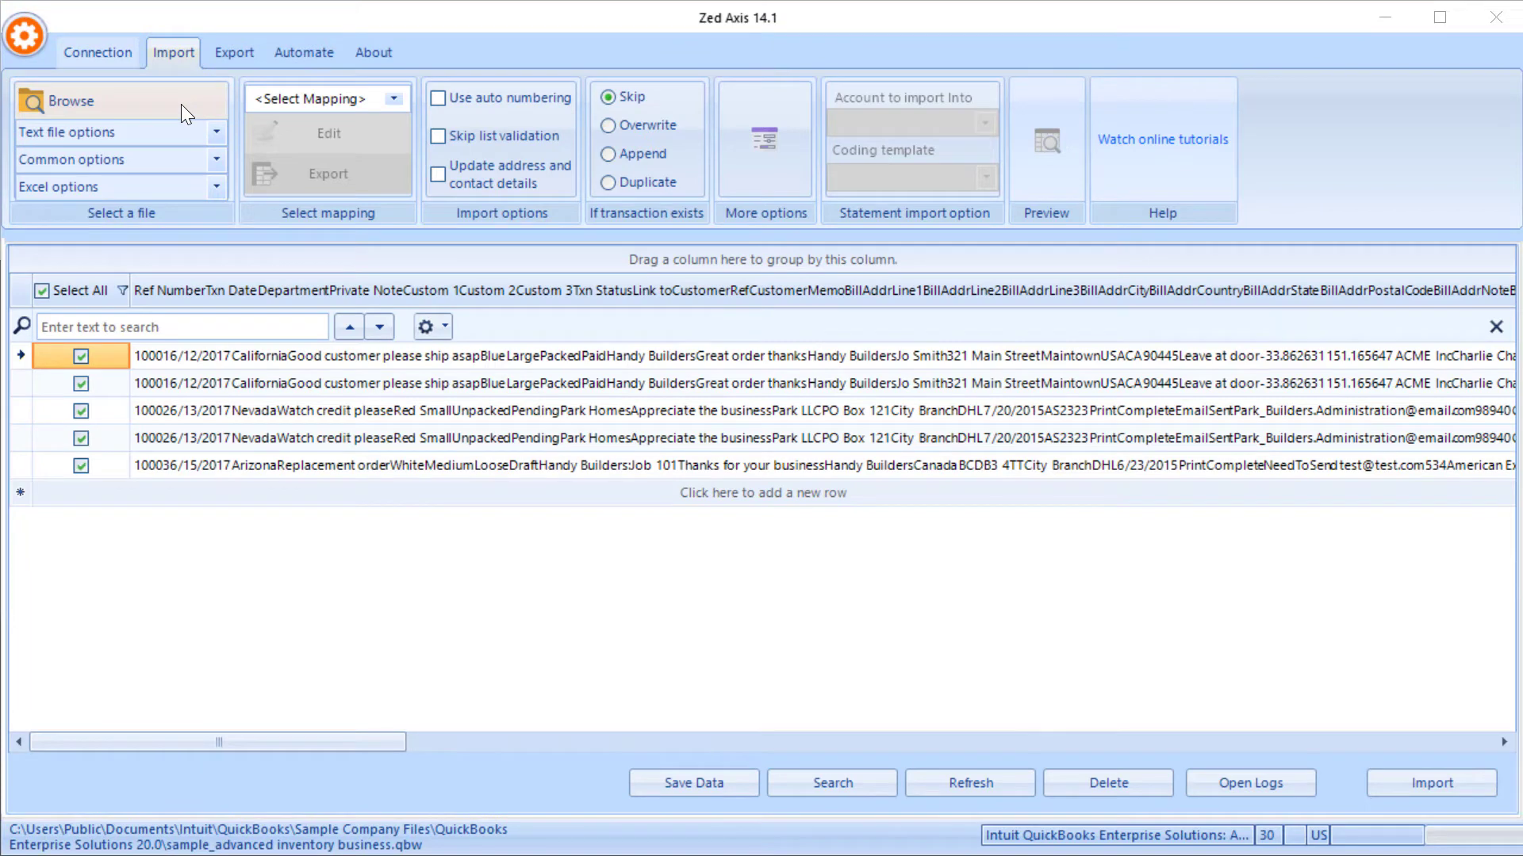
pyautogui.click(181, 103)
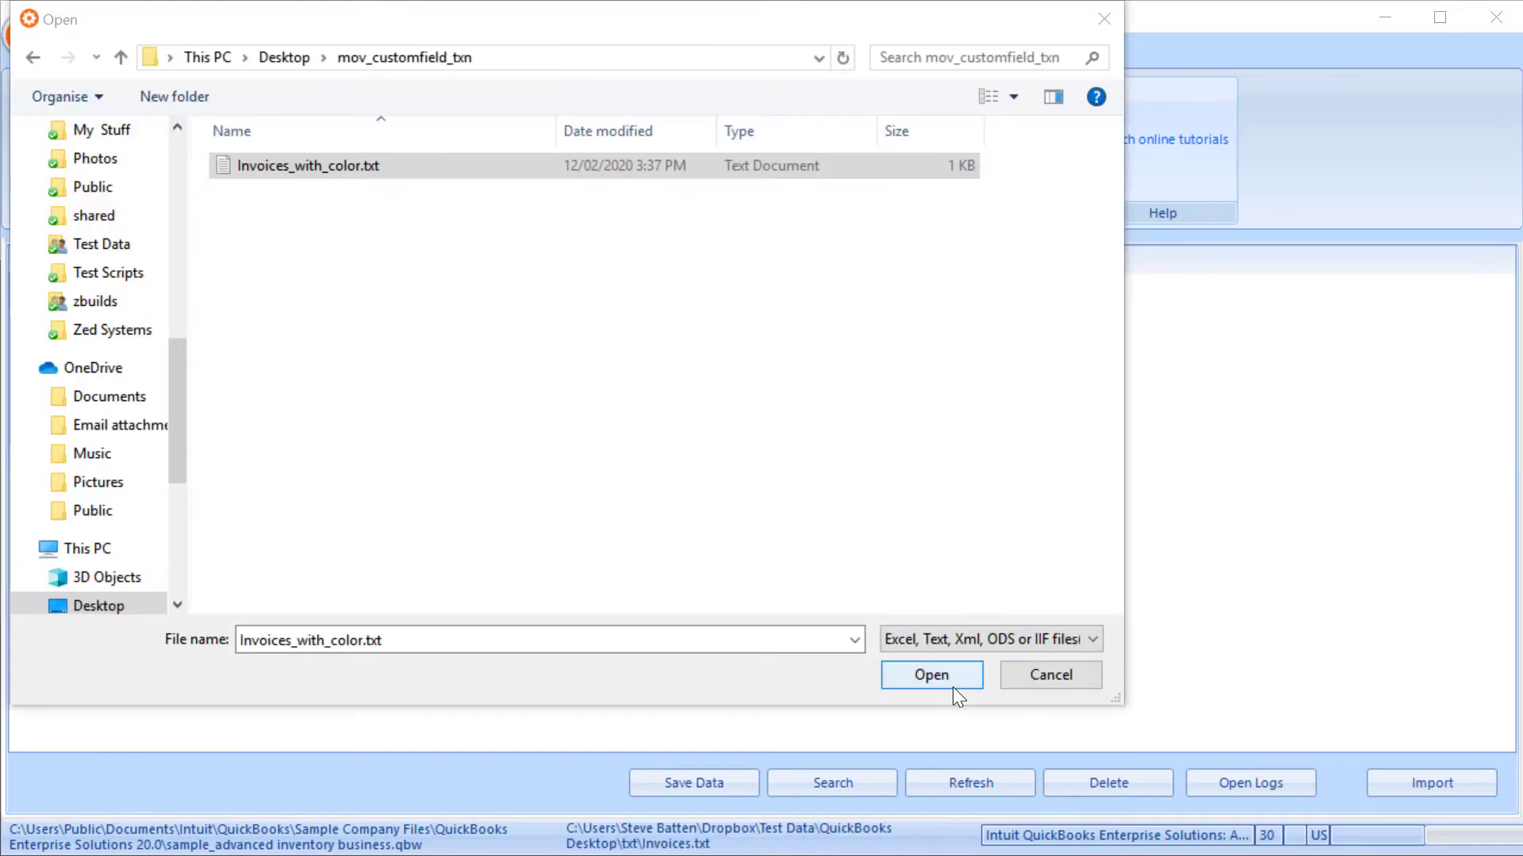
pyautogui.click(953, 682)
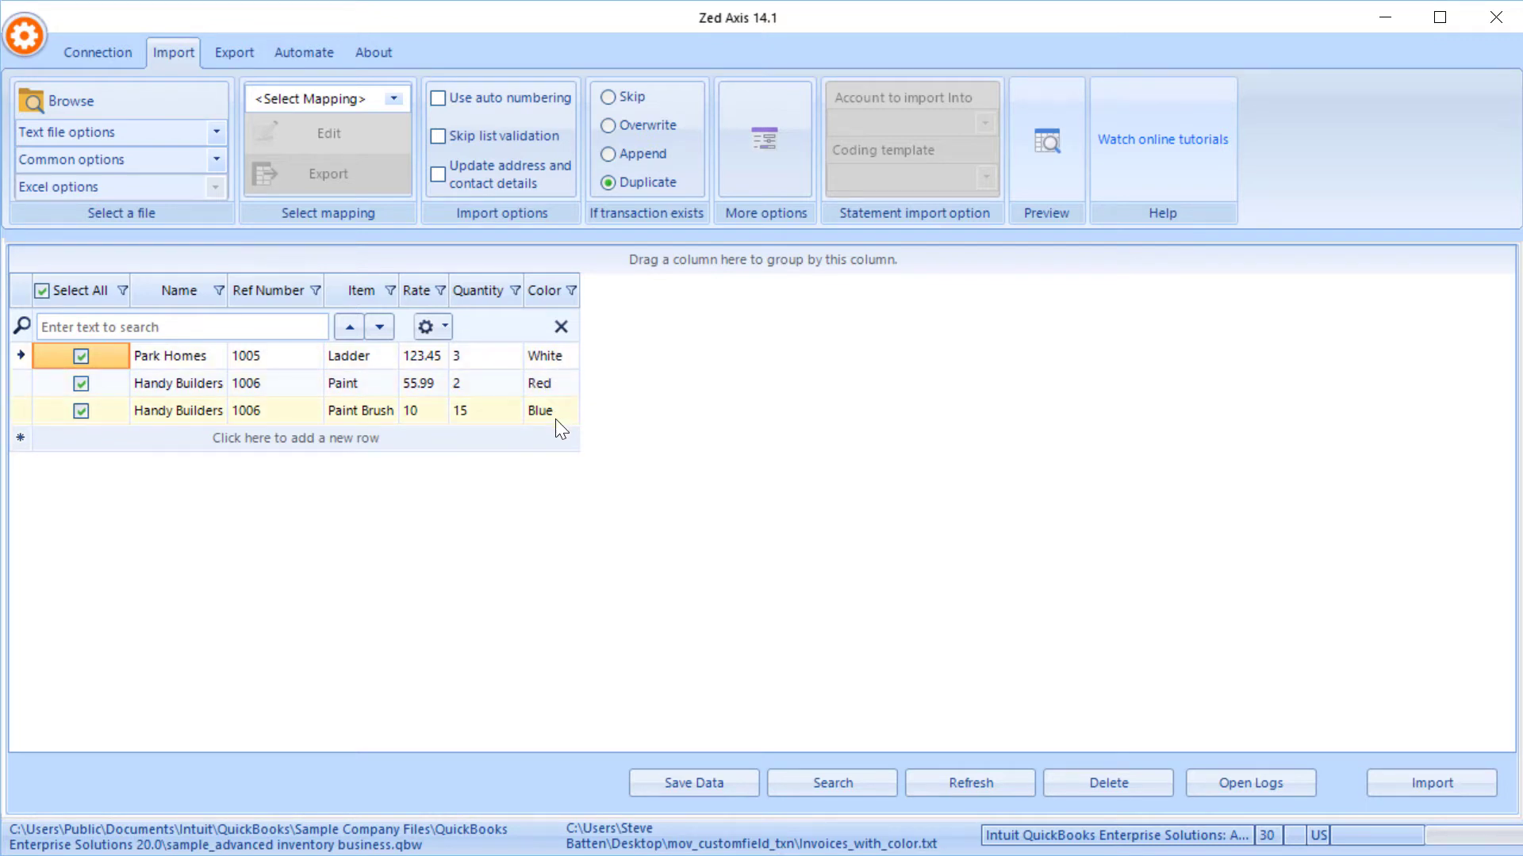
# - Create a new column mapping with Transaction Type set to Invoice
pyautogui.click(397, 101)
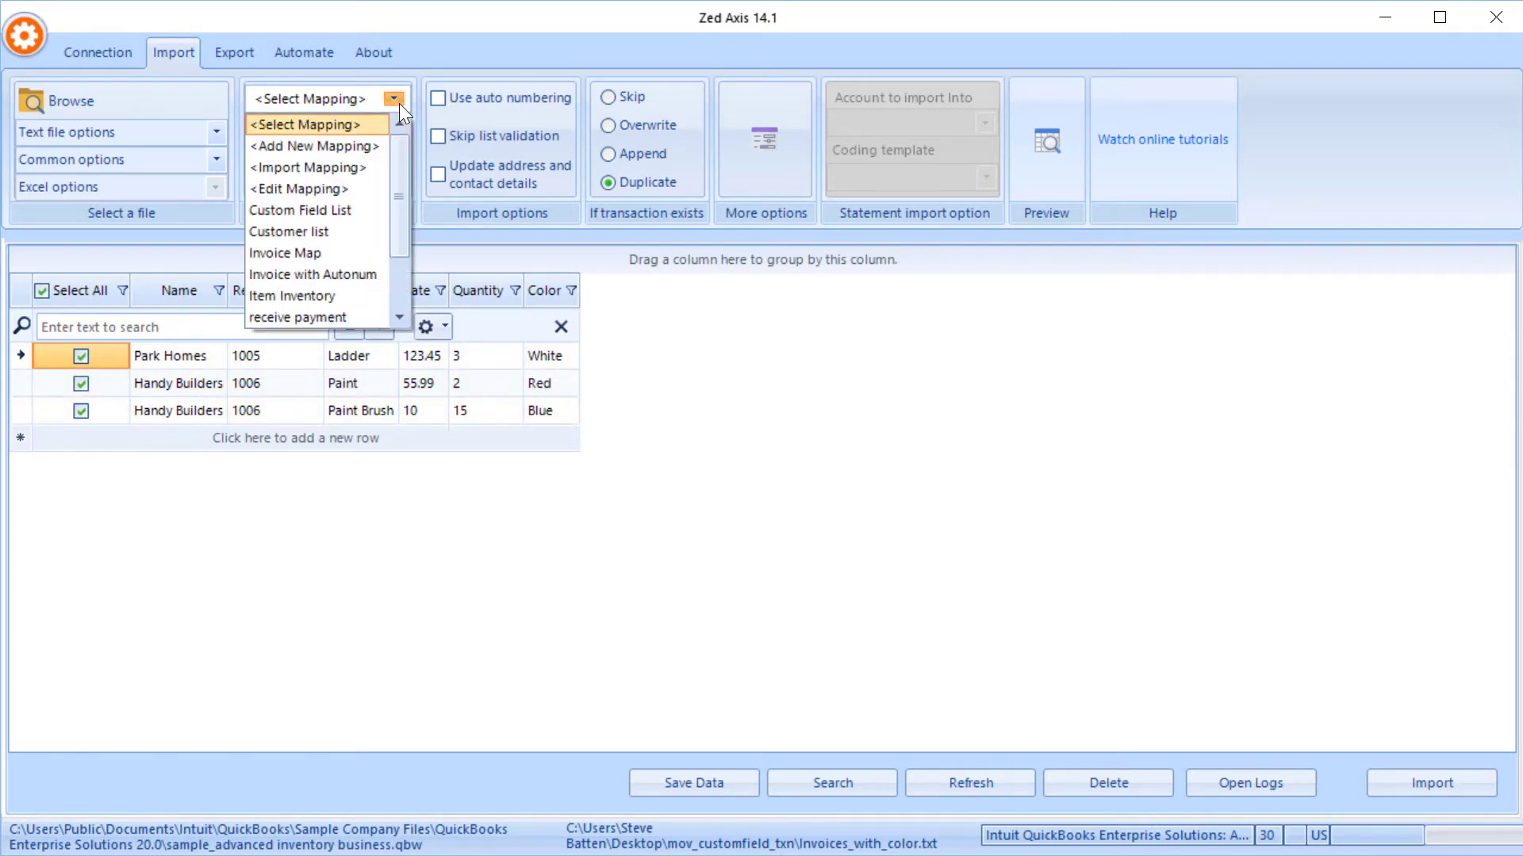
pyautogui.click(381, 146)
pyautogui.click(689, 150)
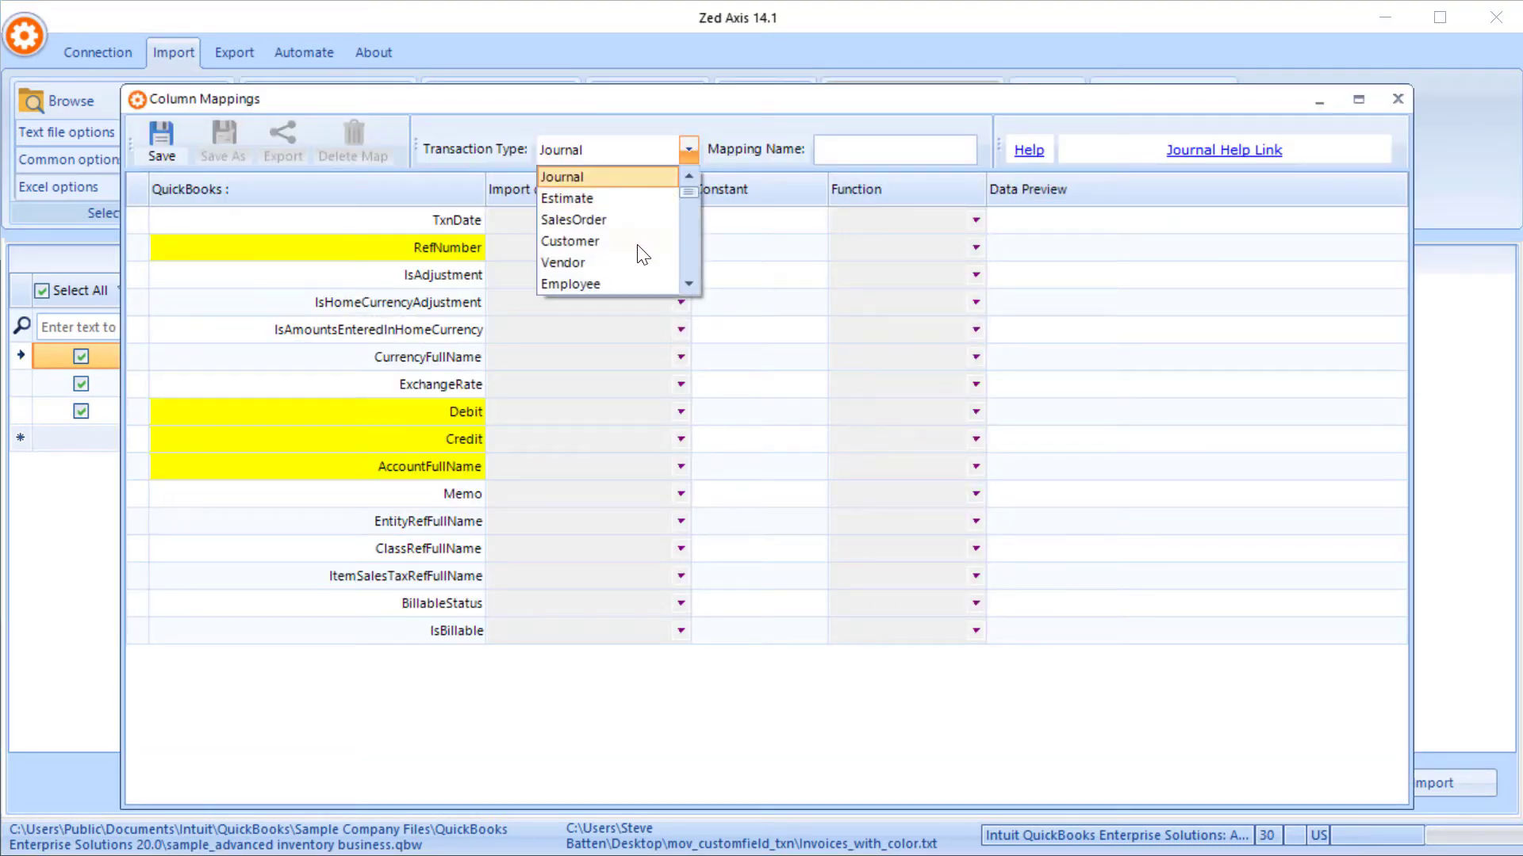
pyautogui.scroll(-5, 642, 255)
pyautogui.scroll(-3, 642, 255)
pyautogui.scroll(10, 626, 265)
pyautogui.click(620, 260)
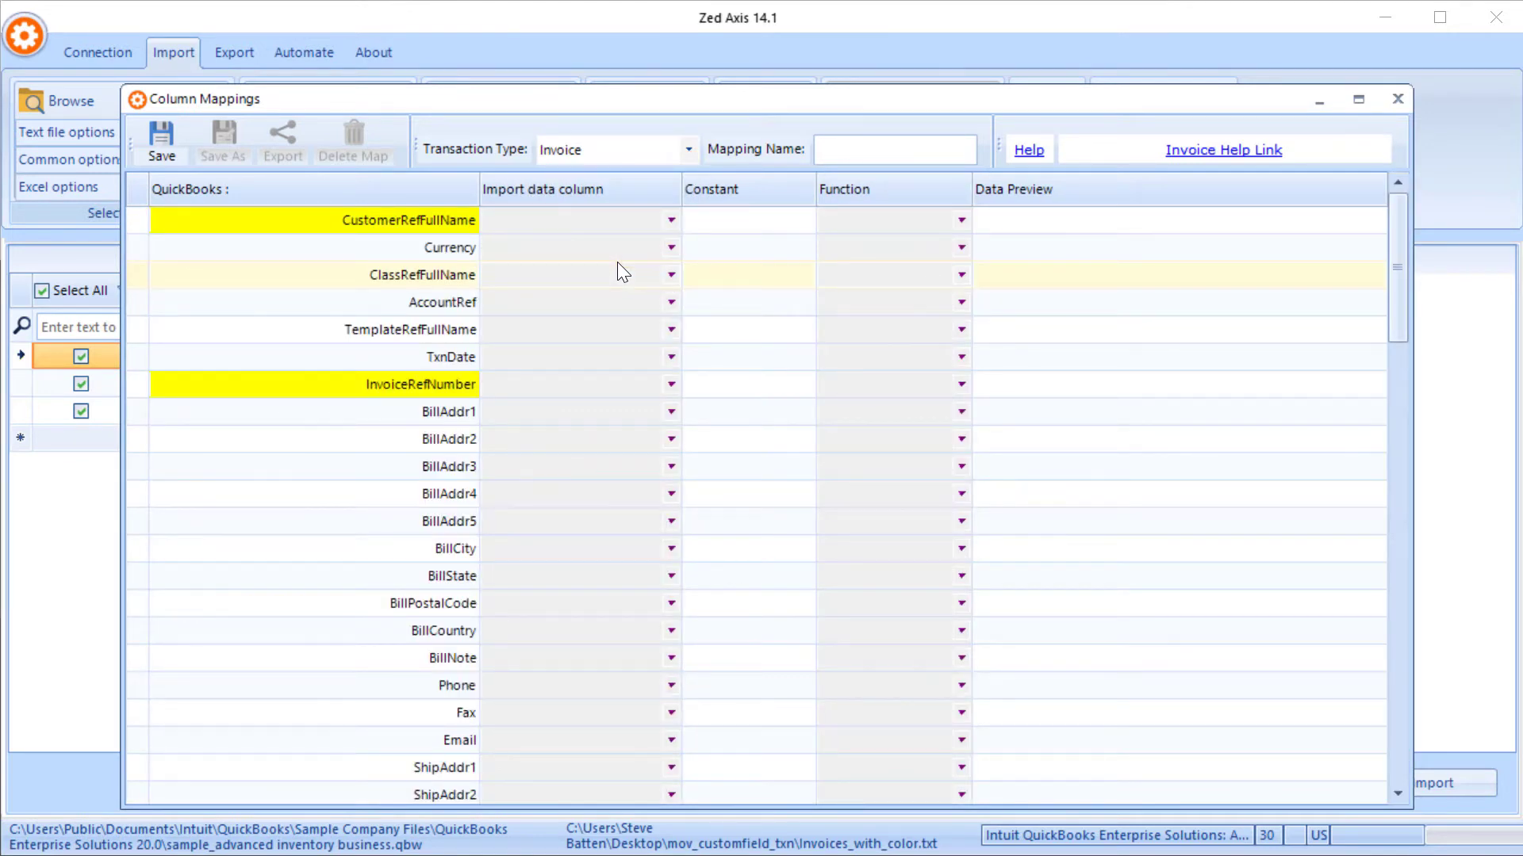
# - Check the customer field's column choices, then open the invoice import help article
pyautogui.click(670, 220)
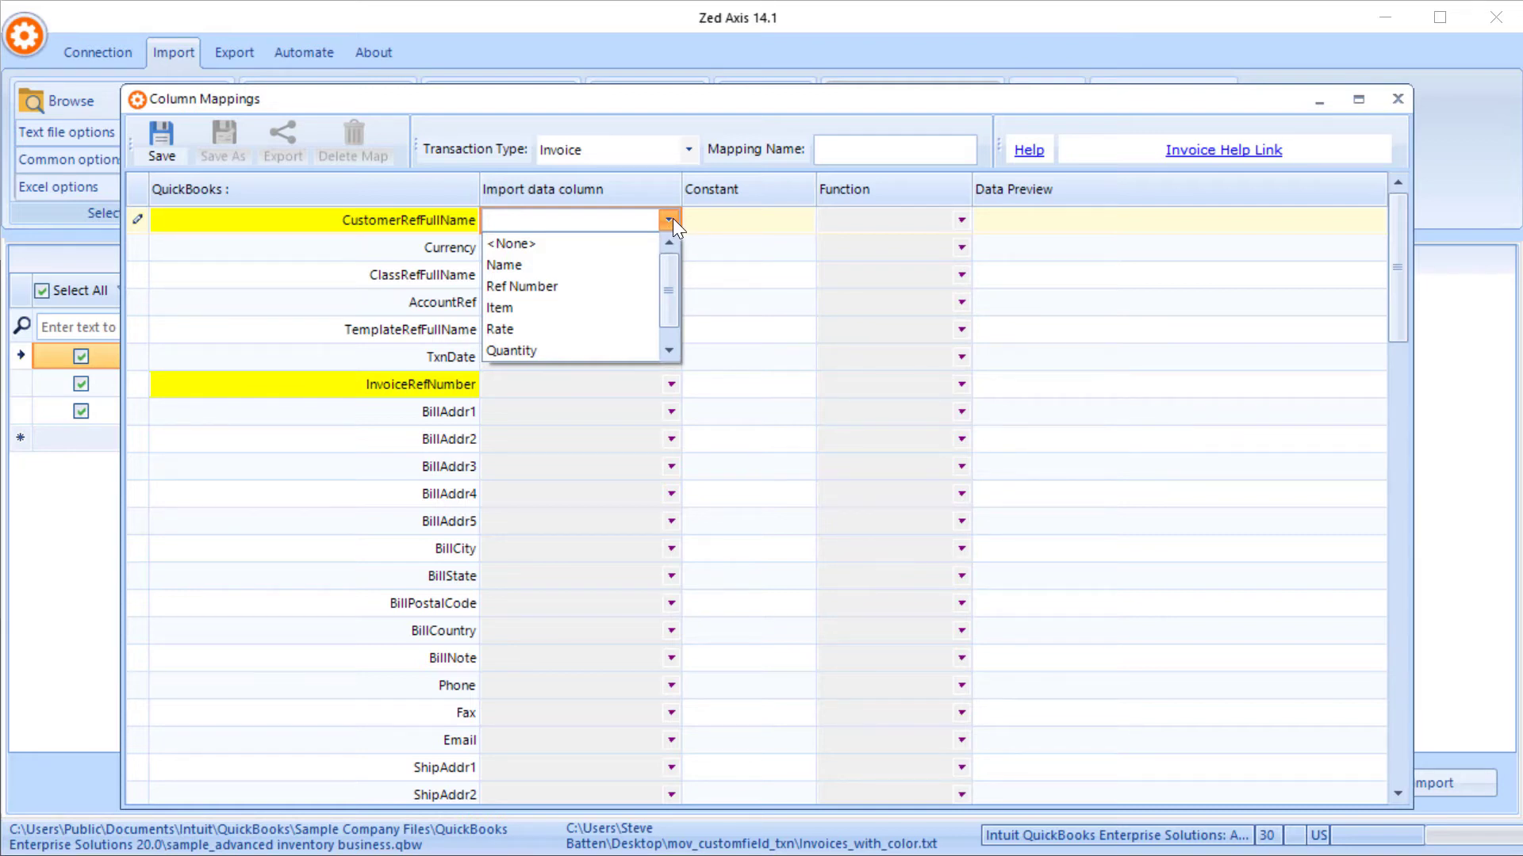
pyautogui.click(1184, 151)
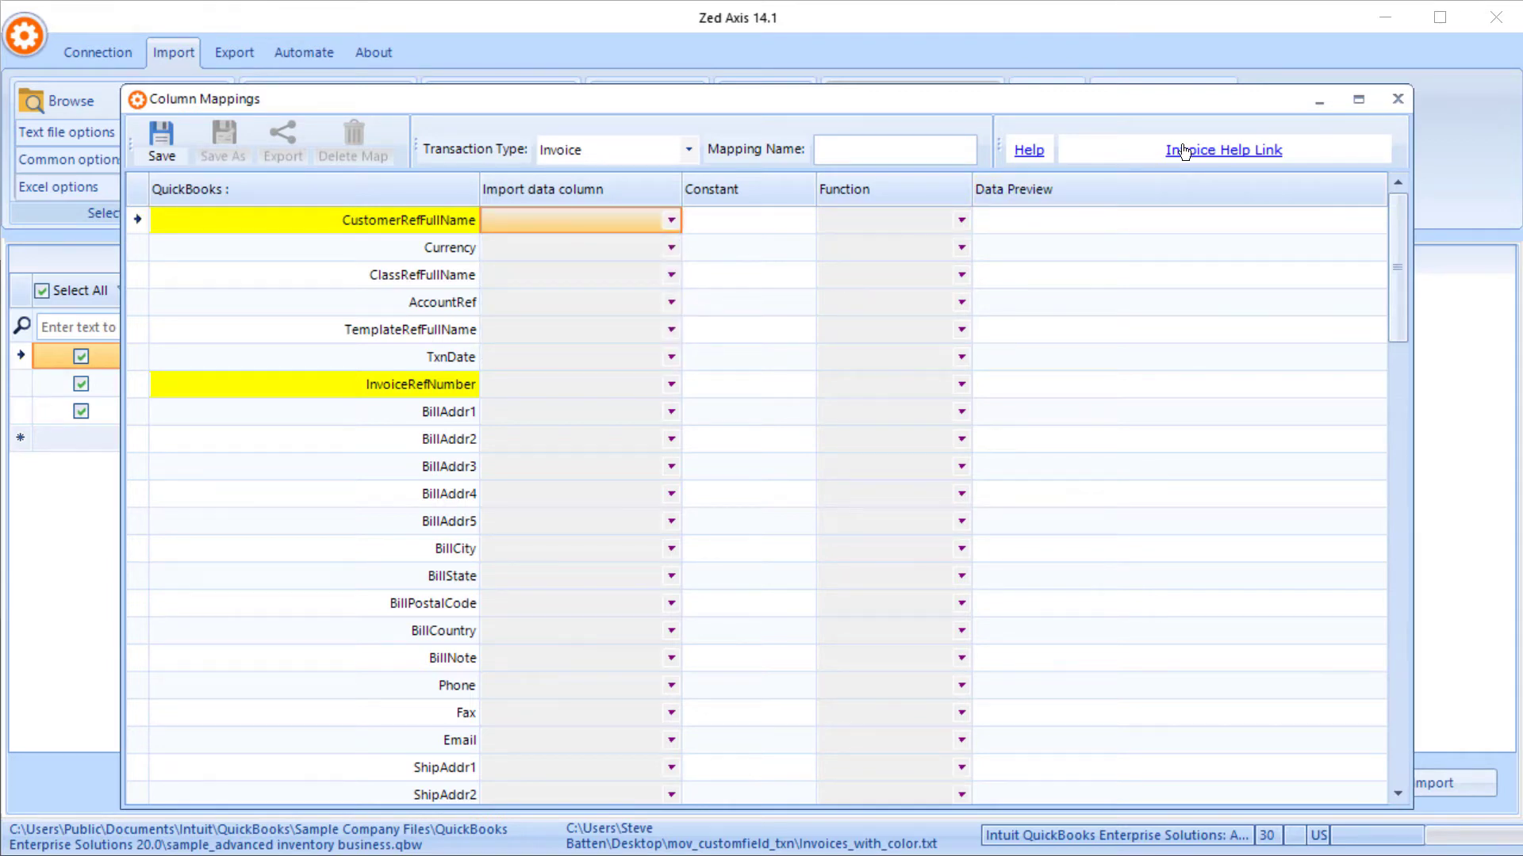
pyautogui.click(1184, 151)
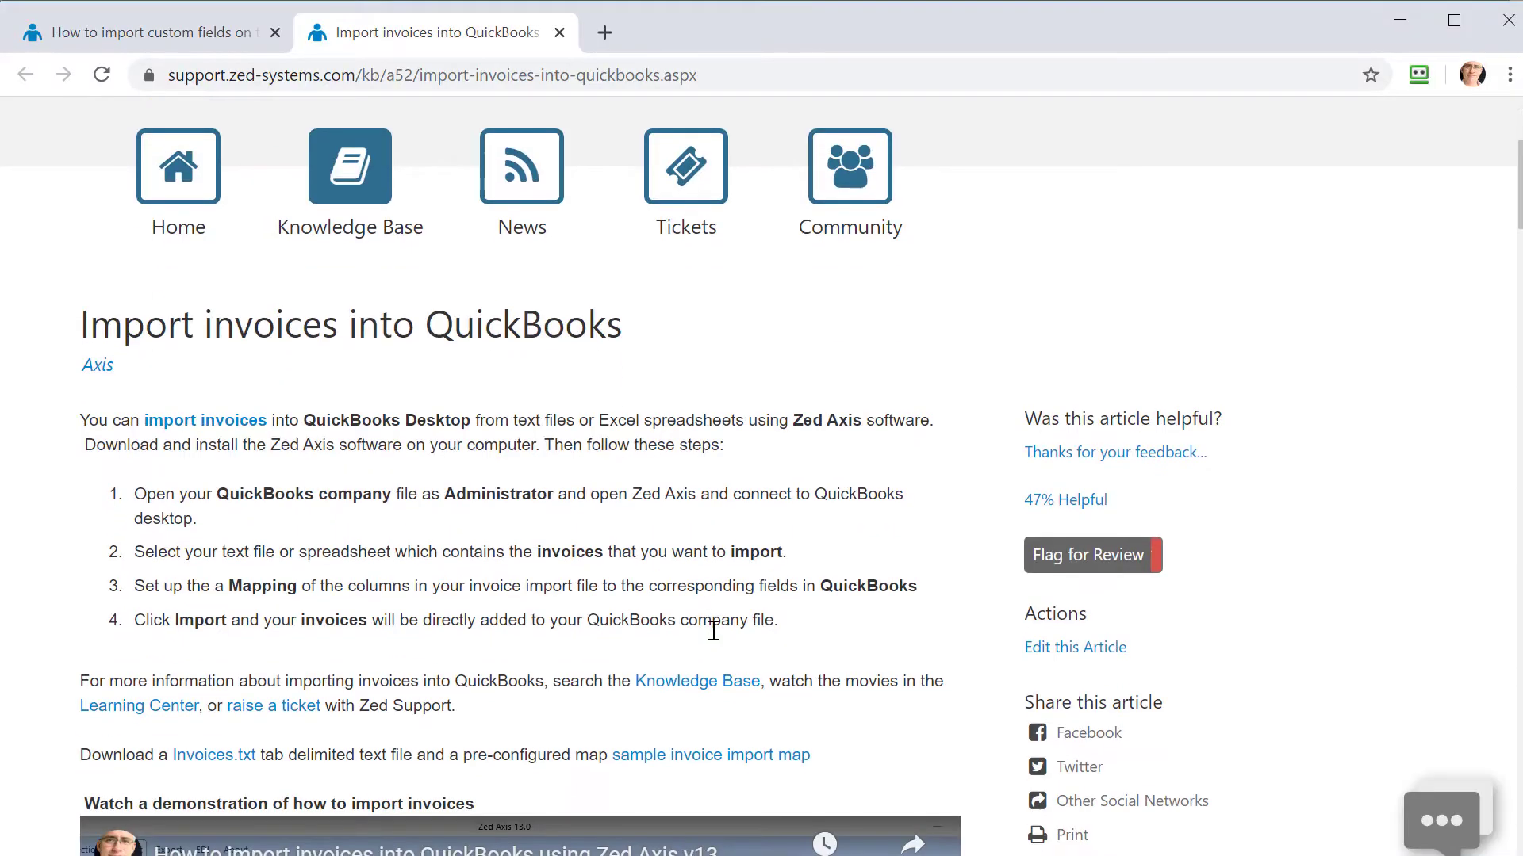
# - Scroll the invoice help field table and open the article on importing custom fields
pyautogui.scroll(-10, 579, 457)
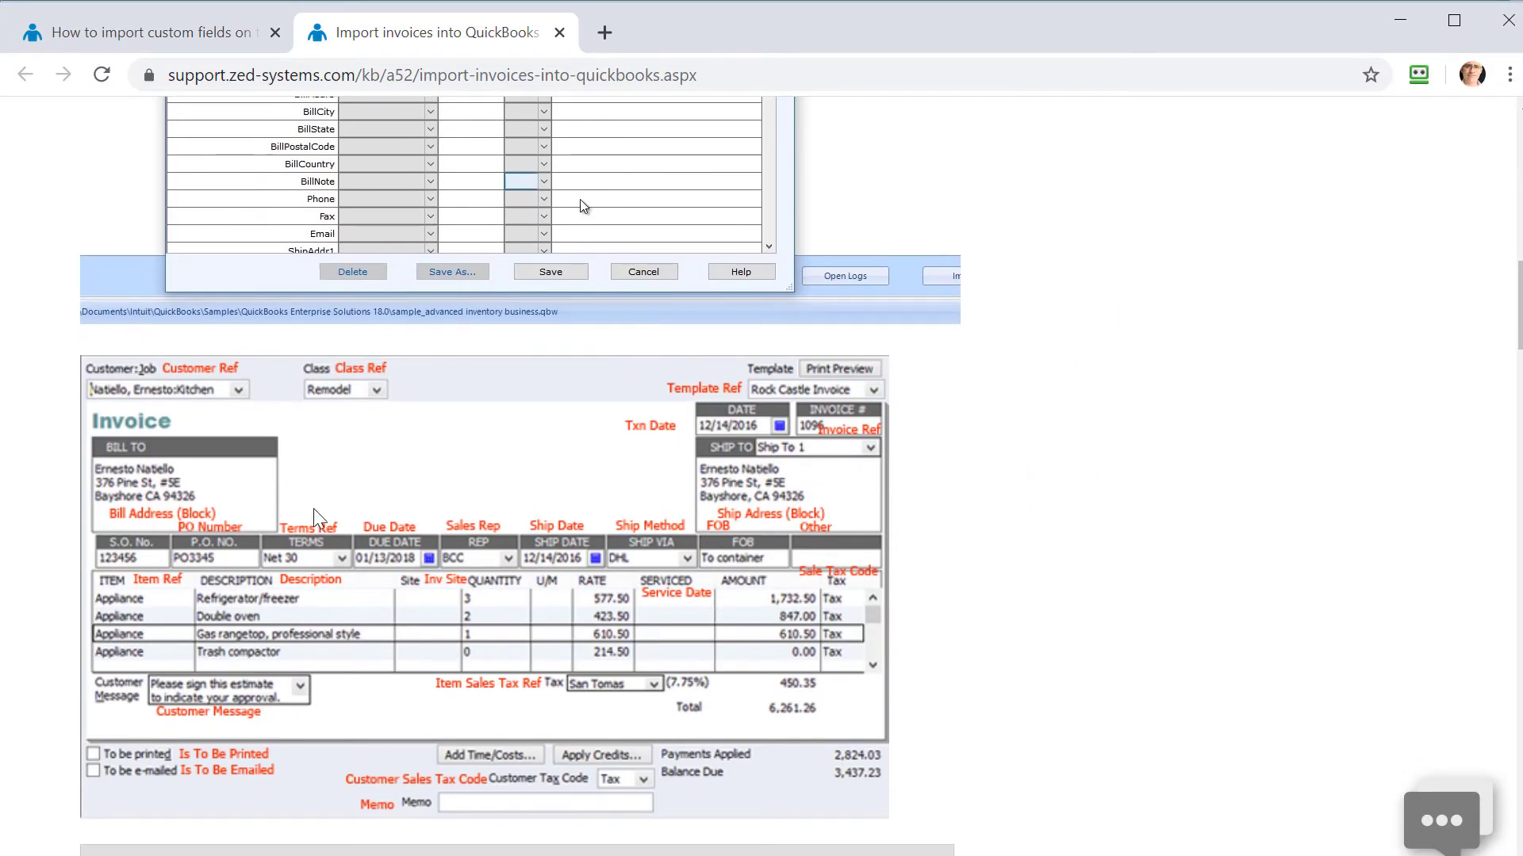
pyautogui.scroll(-3, 302, 521)
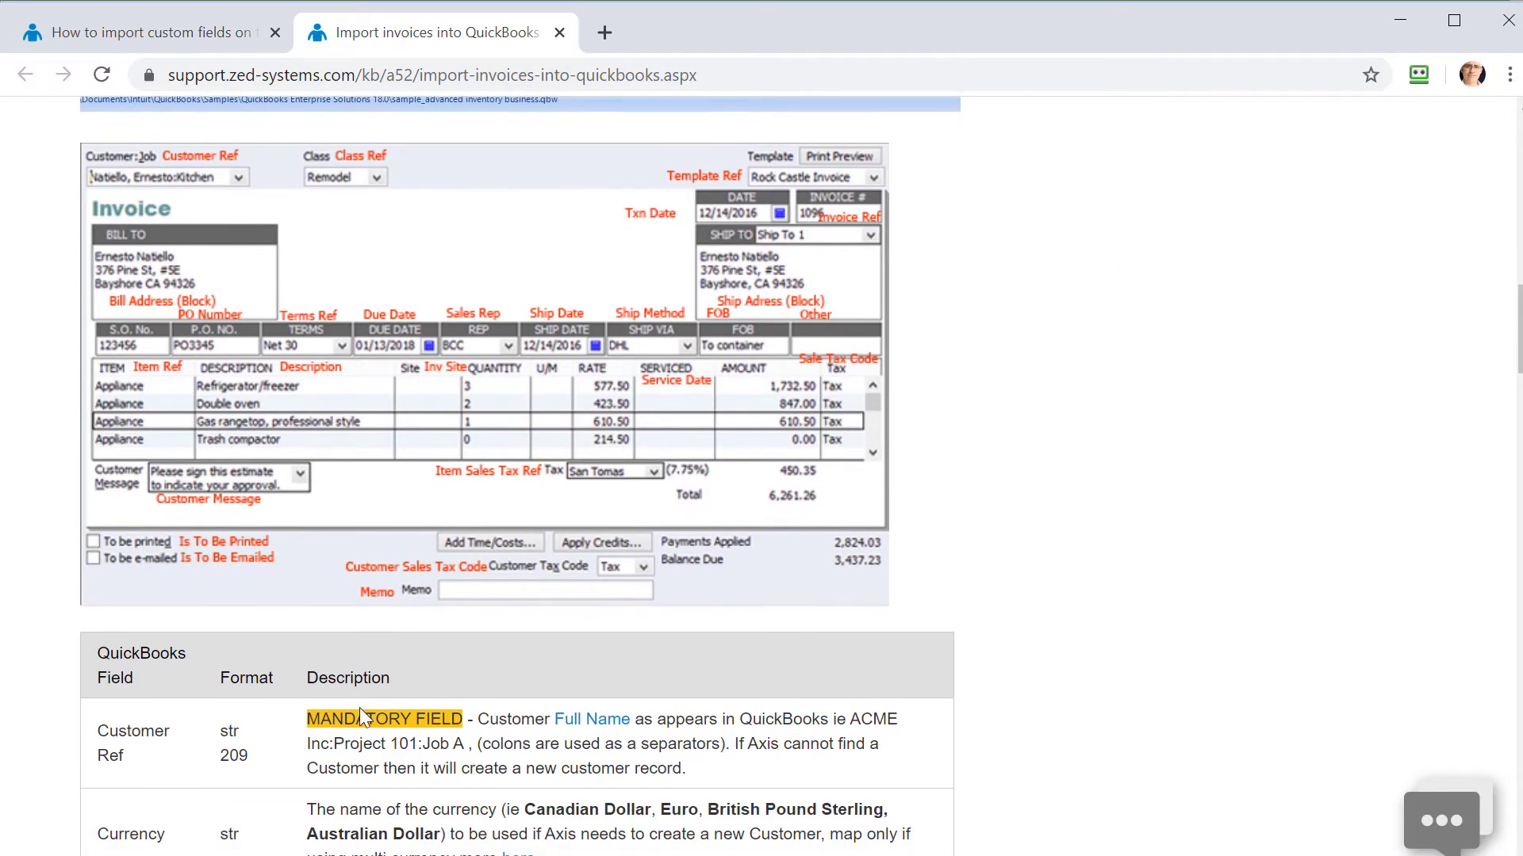
pyautogui.scroll(-2, 298, 729)
pyautogui.scroll(-20, 298, 730)
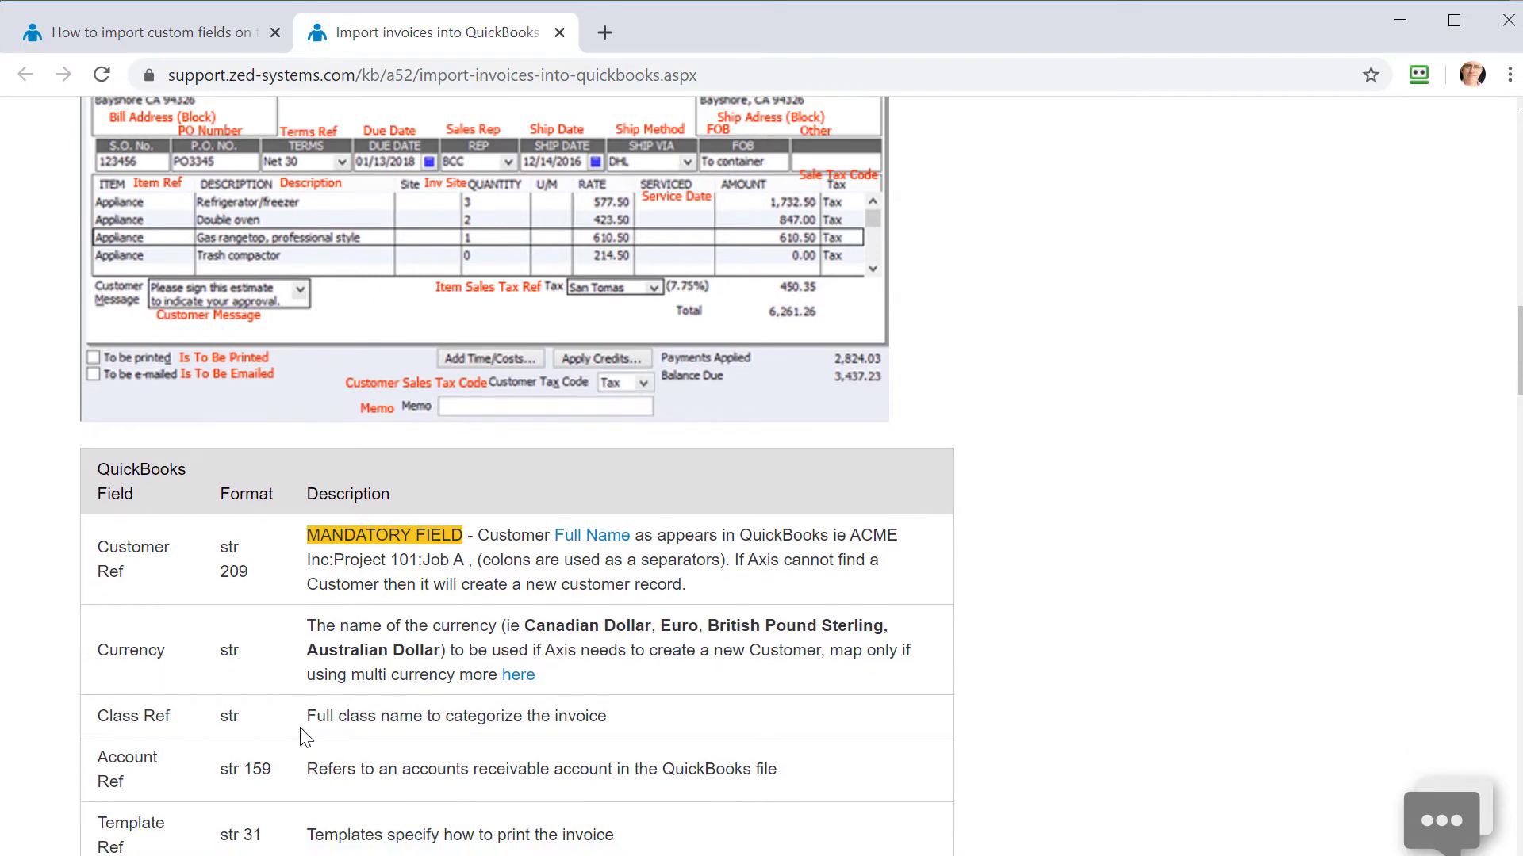
pyautogui.scroll(-9, 303, 734)
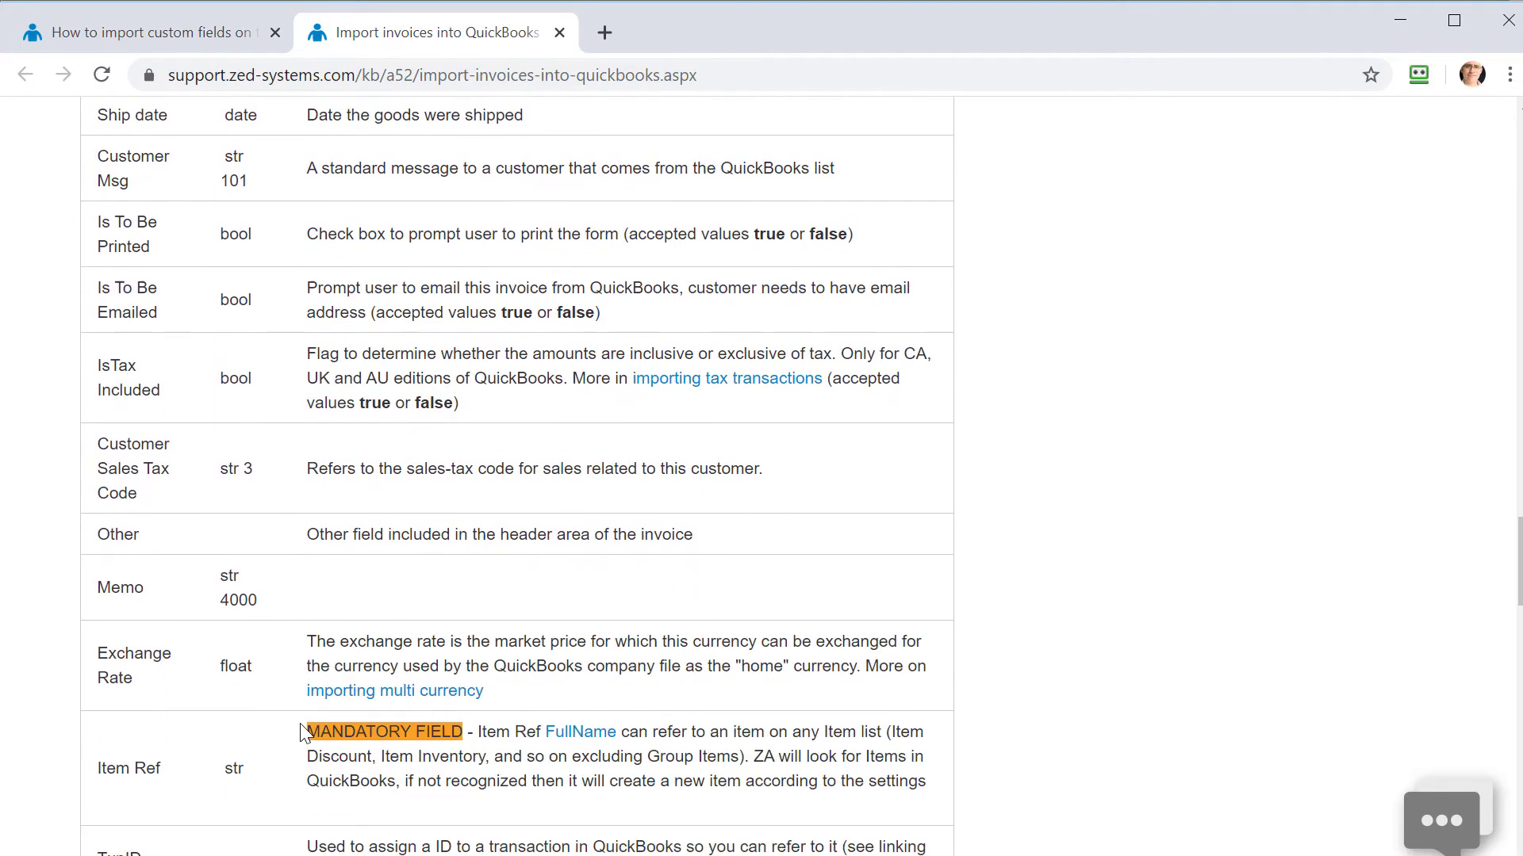
pyautogui.scroll(-5, 301, 731)
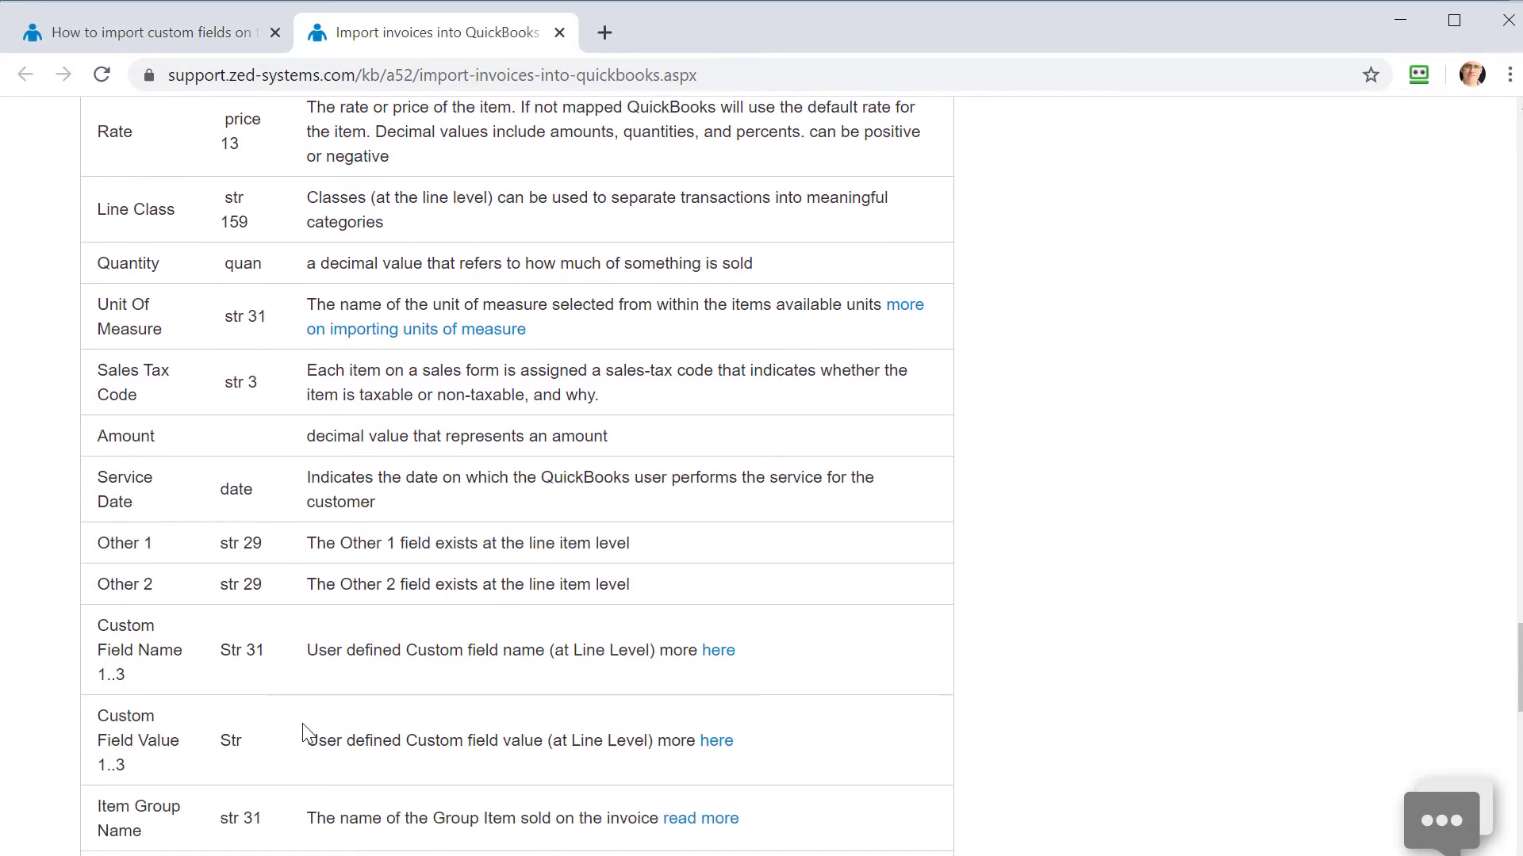
pyautogui.click(718, 651)
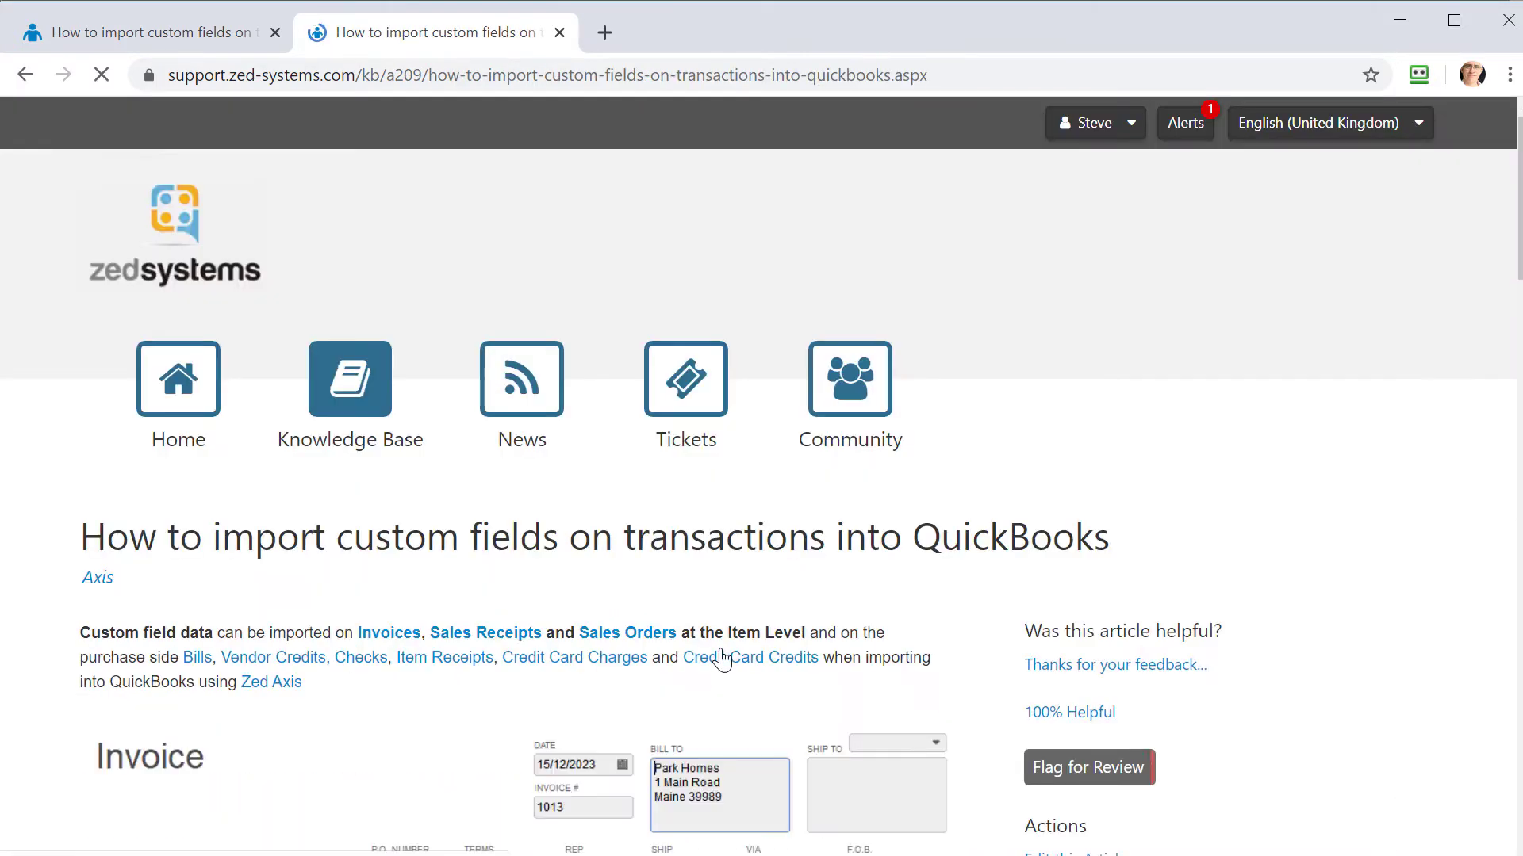
# - Read the custom fields article, then return to the Zed Axis column mapping
pyautogui.scroll(-3, 570, 724)
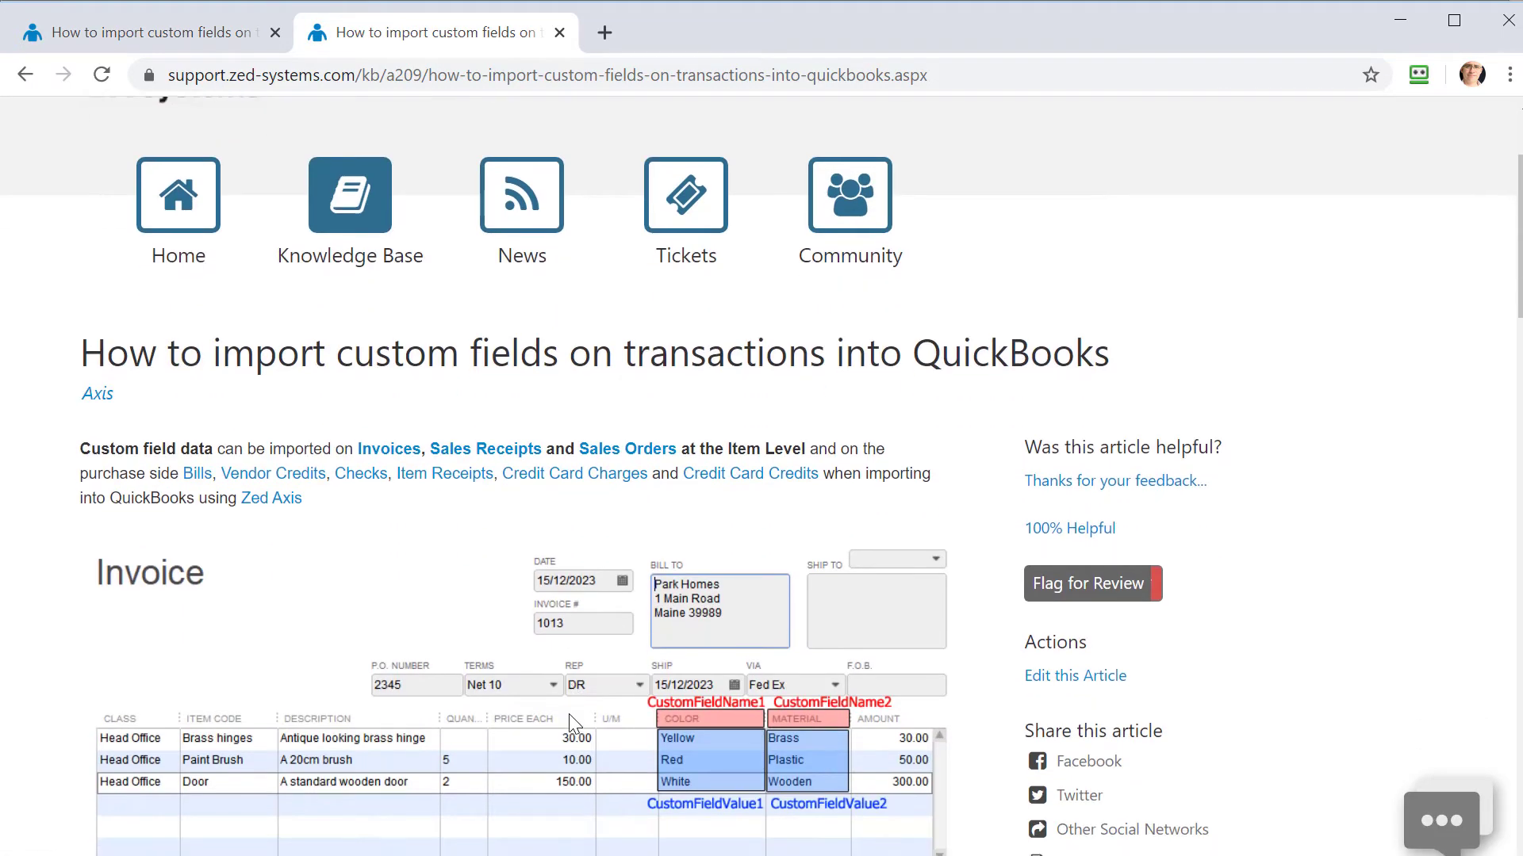
pyautogui.scroll(-2, 571, 722)
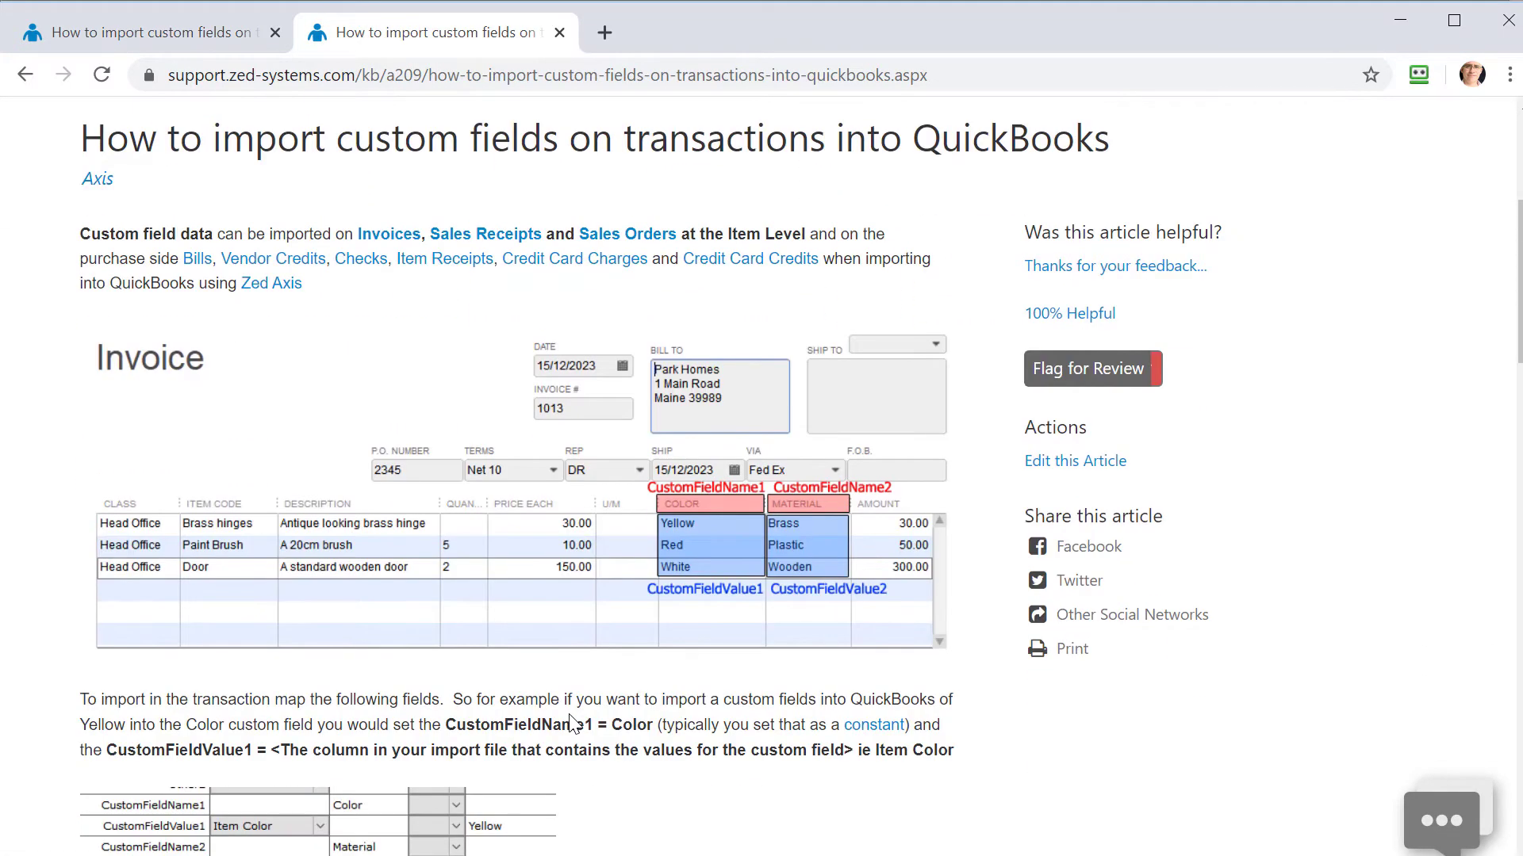
pyautogui.scroll(-3, 570, 724)
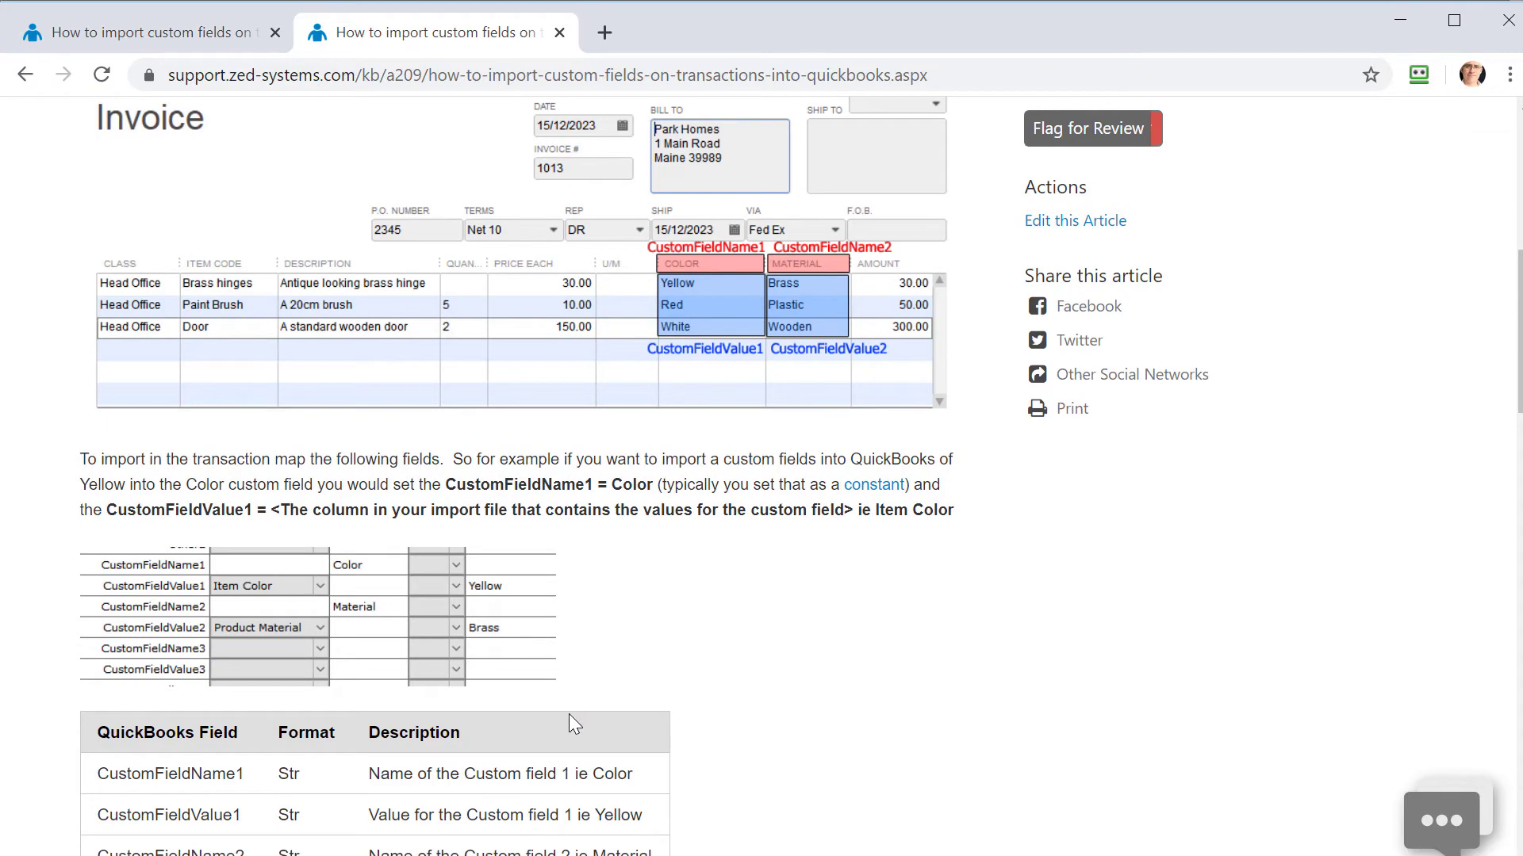
pyautogui.click(1400, 19)
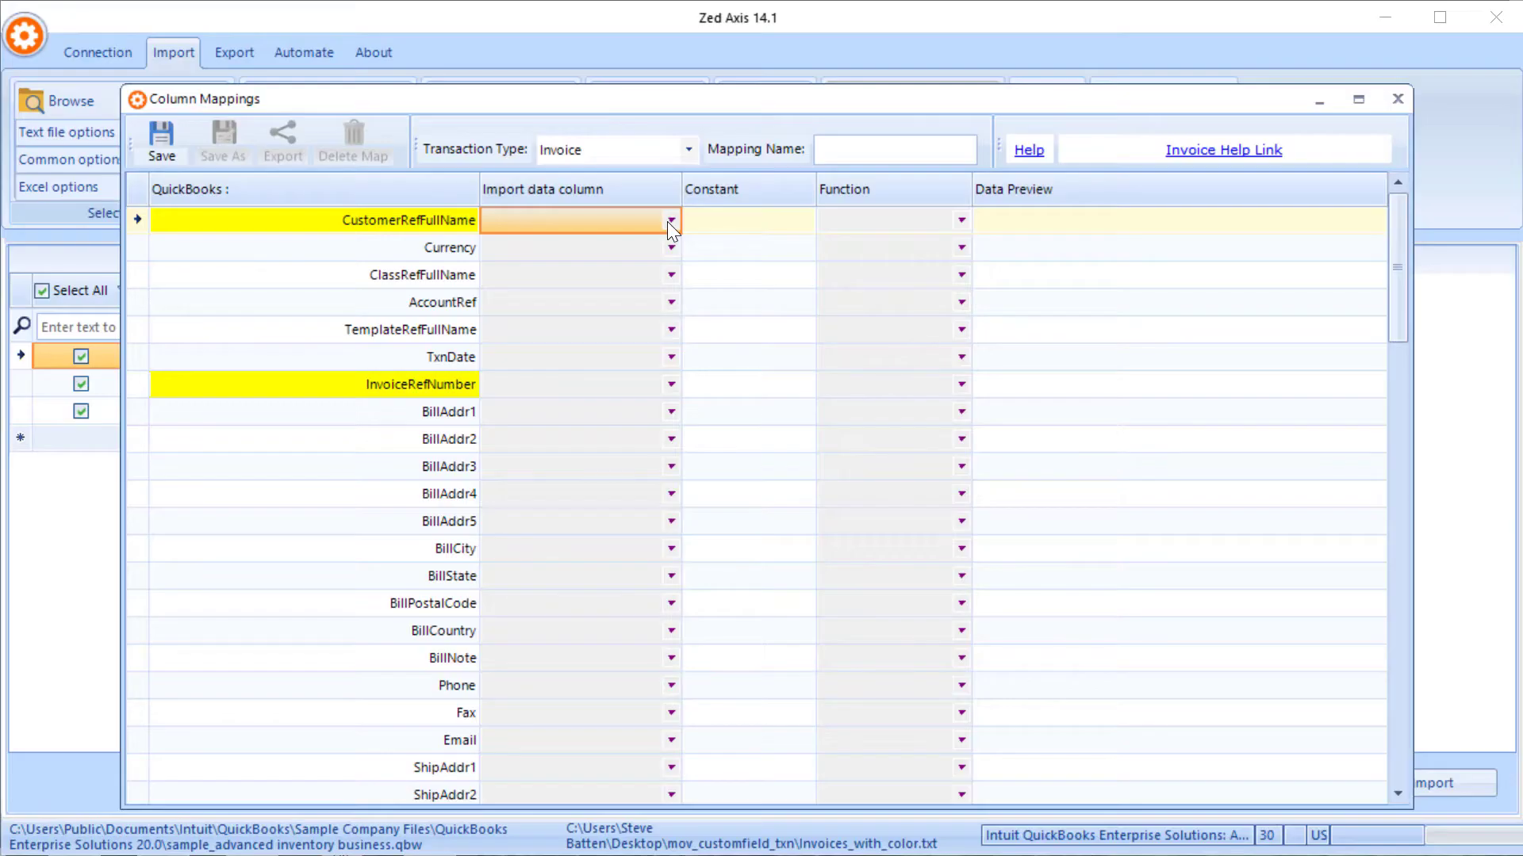
# - Map the customer to the Name column and InvoiceRefNumber to the Ref Number column
pyautogui.click(668, 221)
pyautogui.click(634, 263)
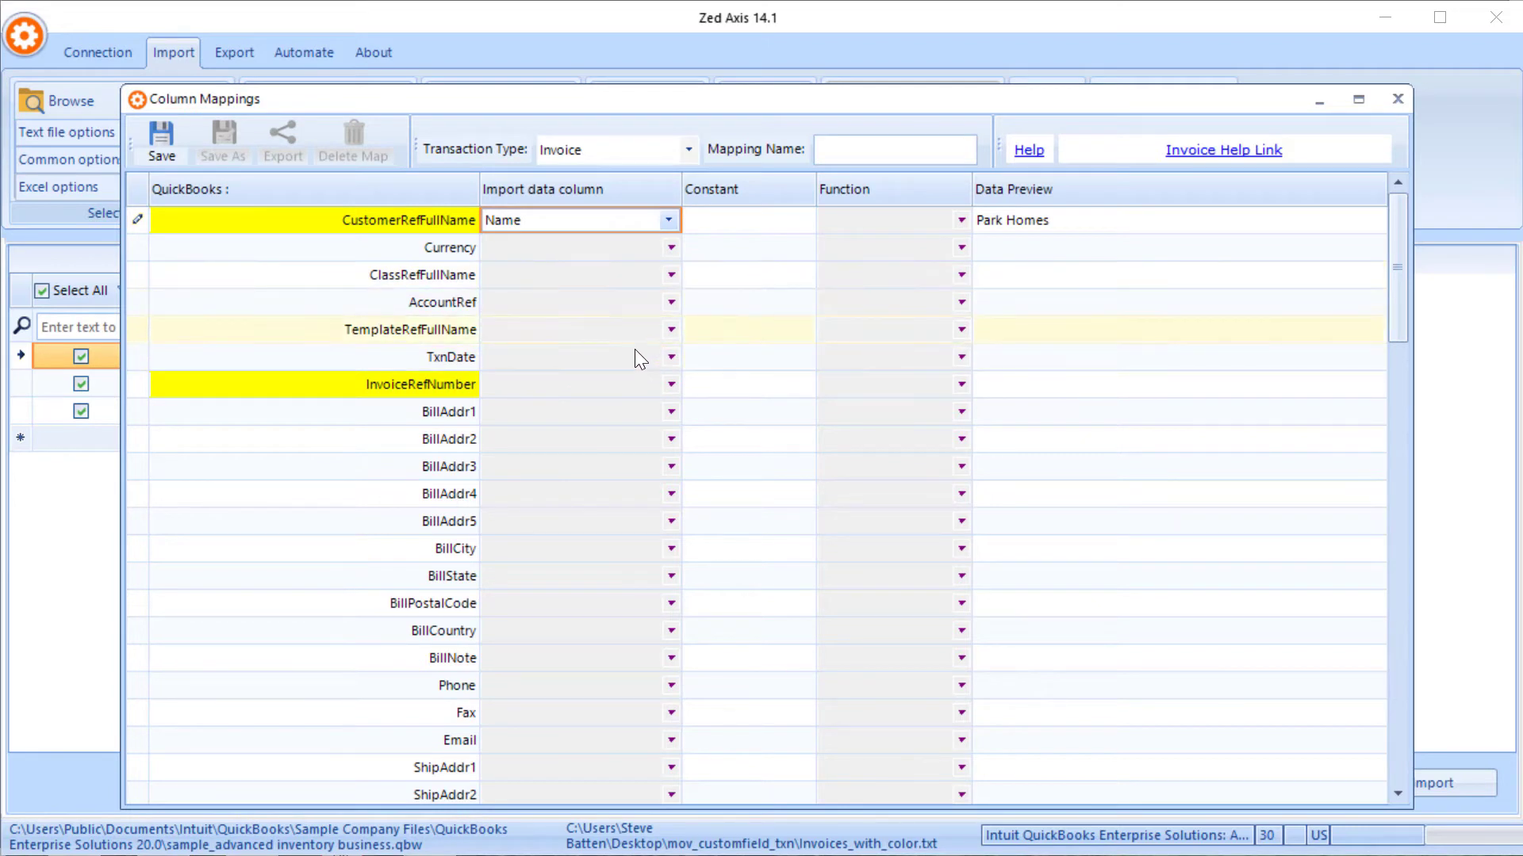
pyautogui.click(665, 382)
pyautogui.click(670, 385)
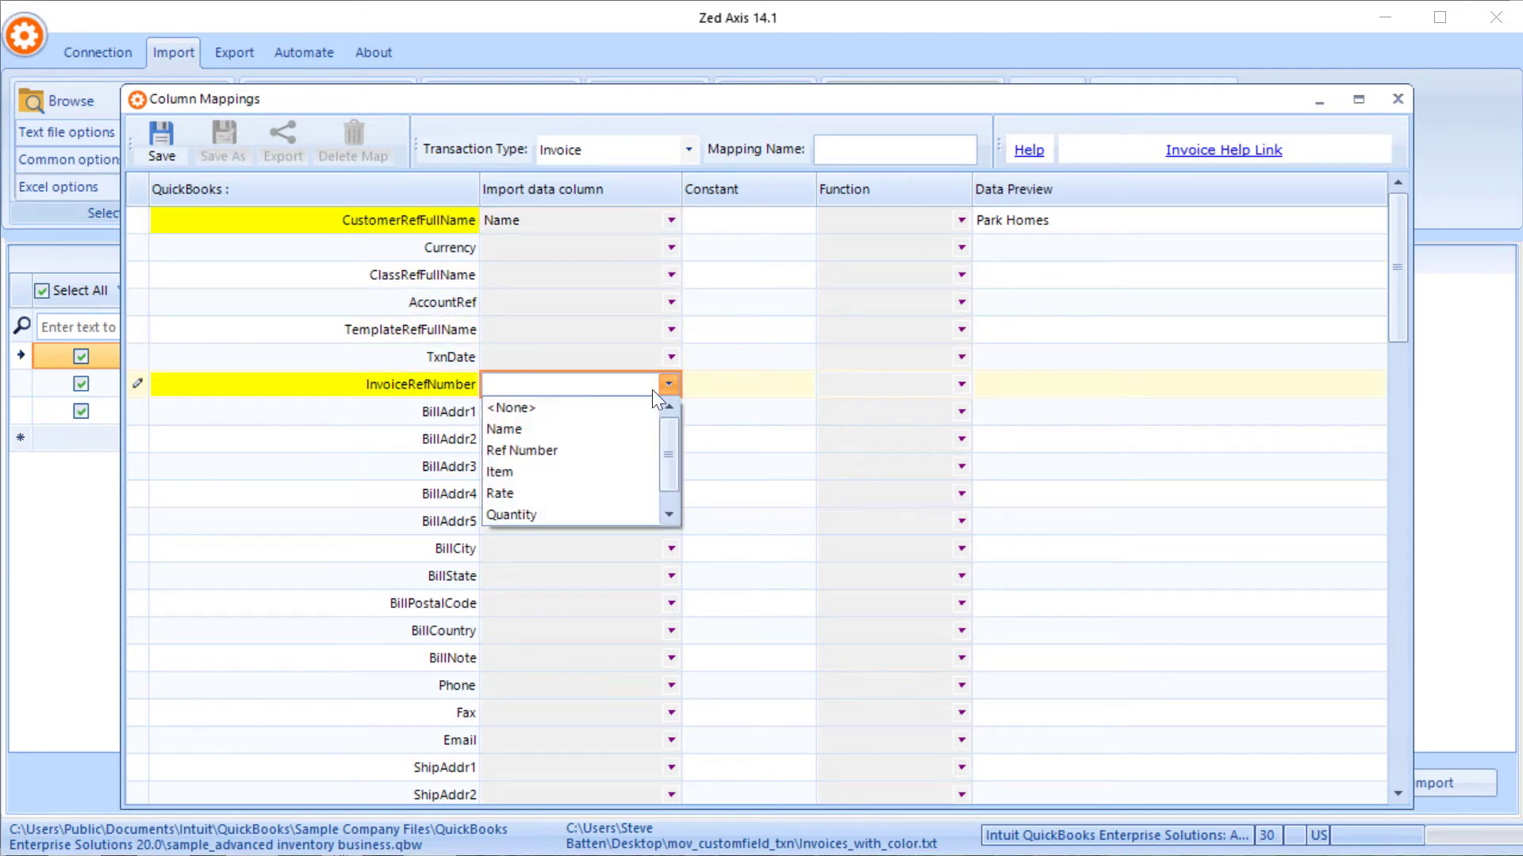
pyautogui.click(572, 452)
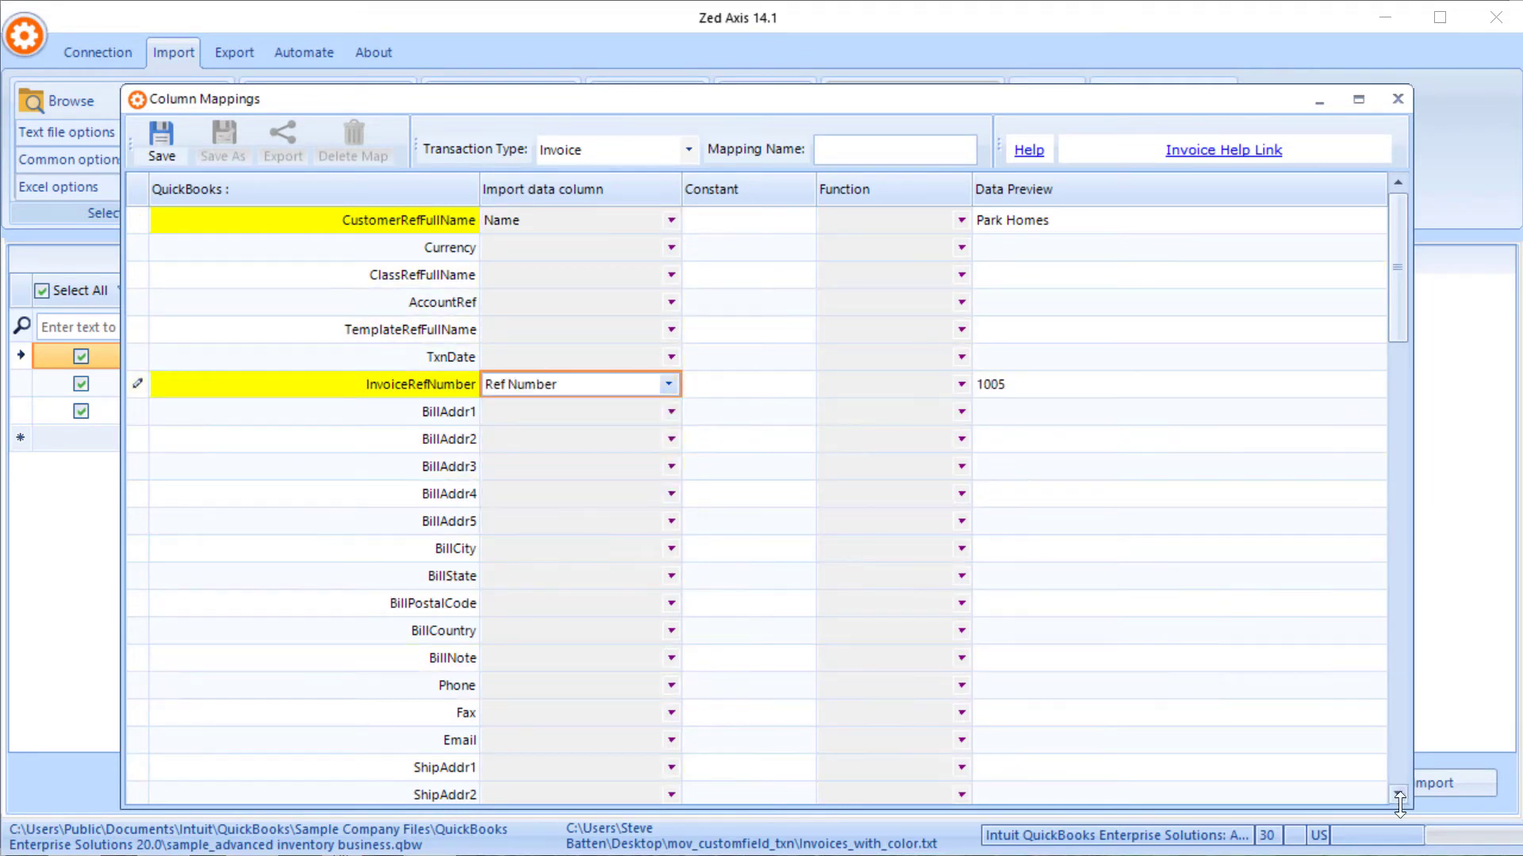
pyautogui.moveTo(1397, 796); pyautogui.dragTo(1396, 796)
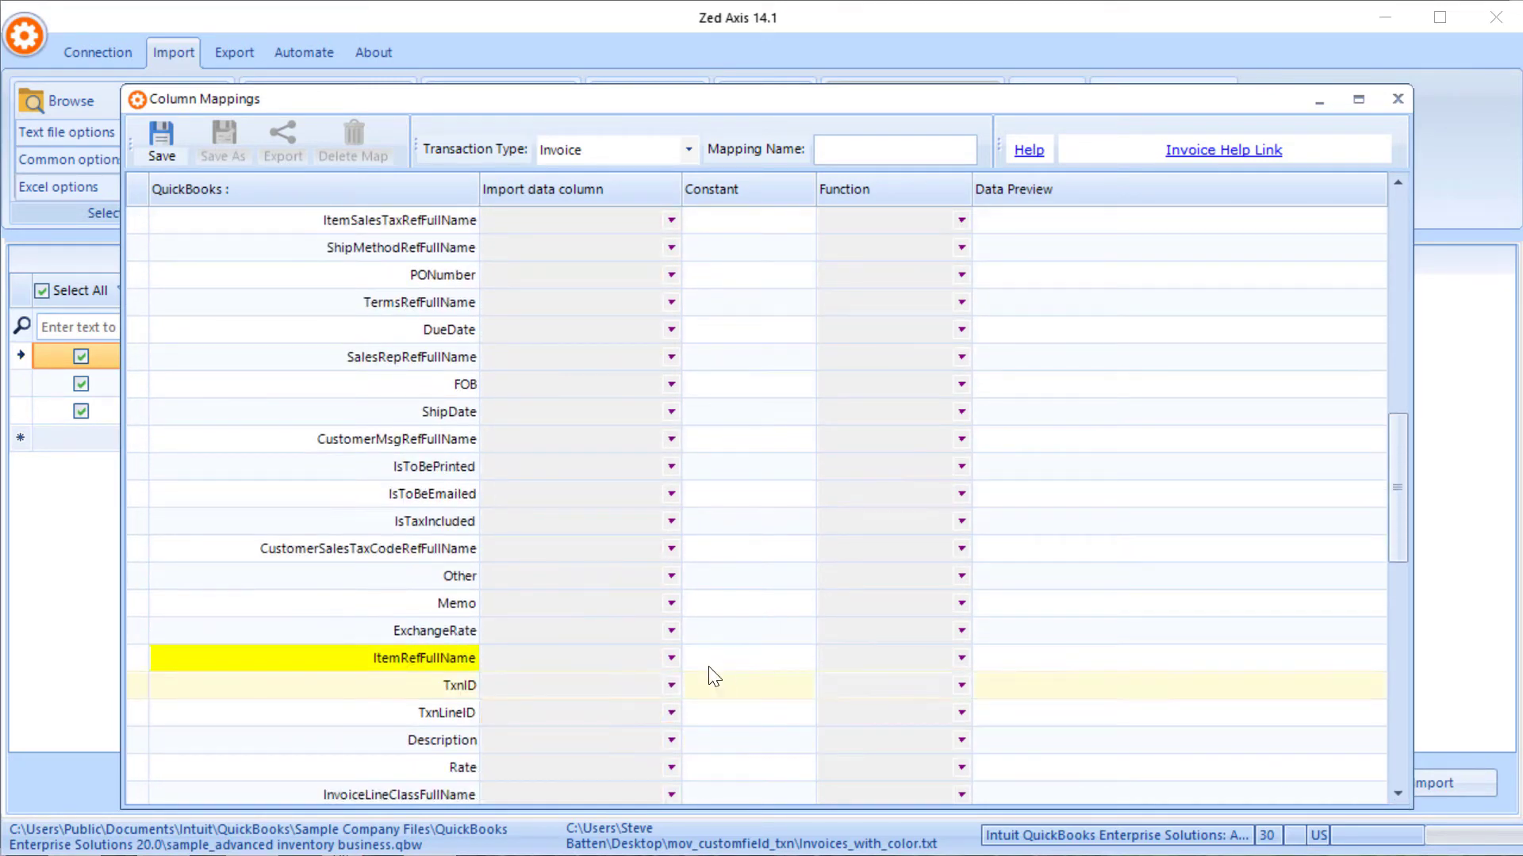
# - Map ItemRefFullName to Item, Rate to Rate, and Quantity to Quantity
pyautogui.click(607, 663)
pyautogui.click(670, 659)
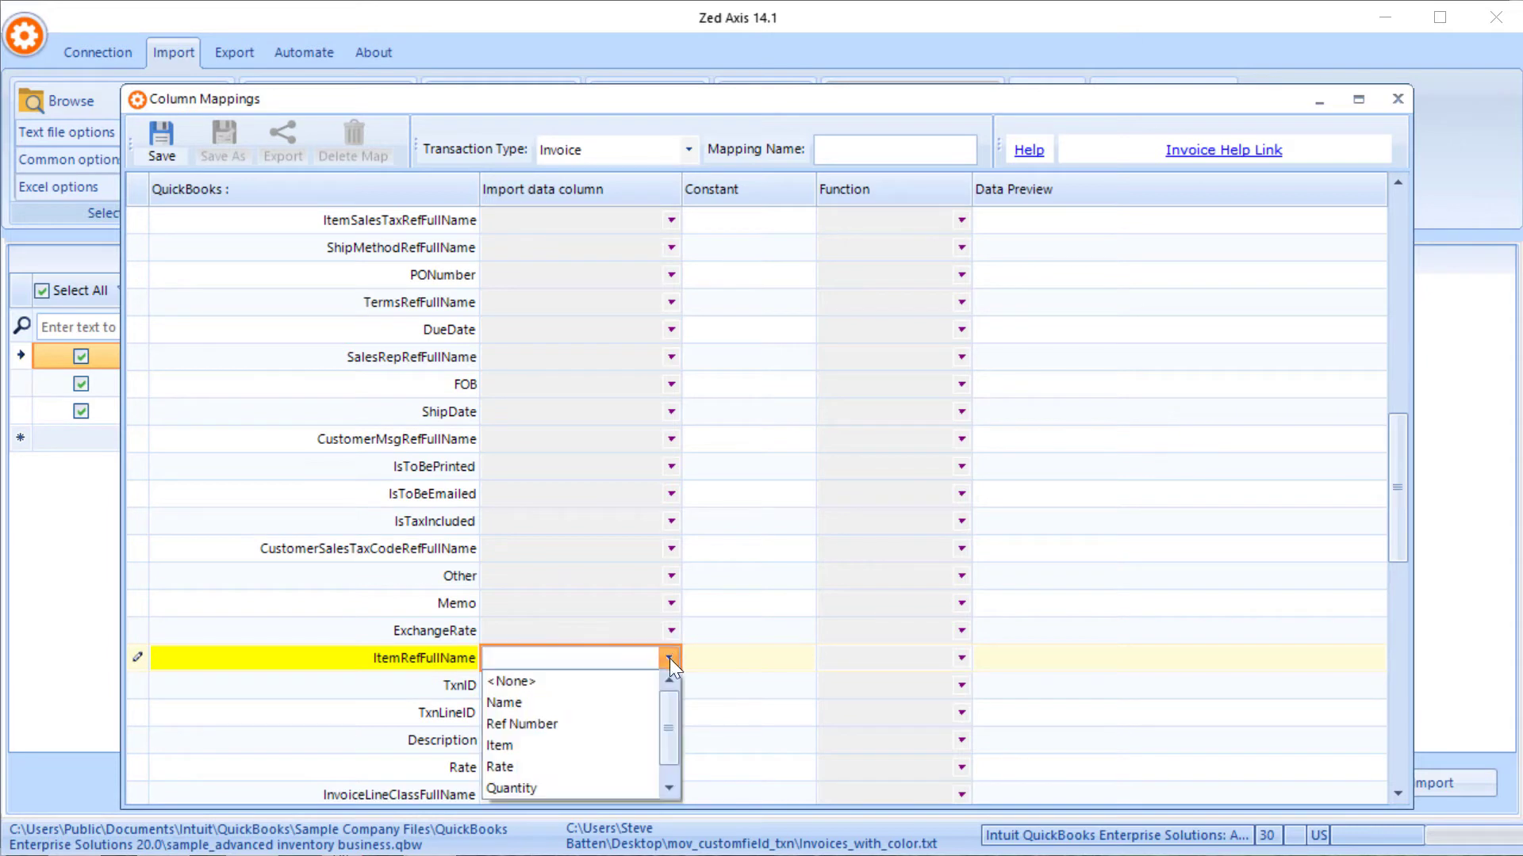
pyautogui.click(610, 746)
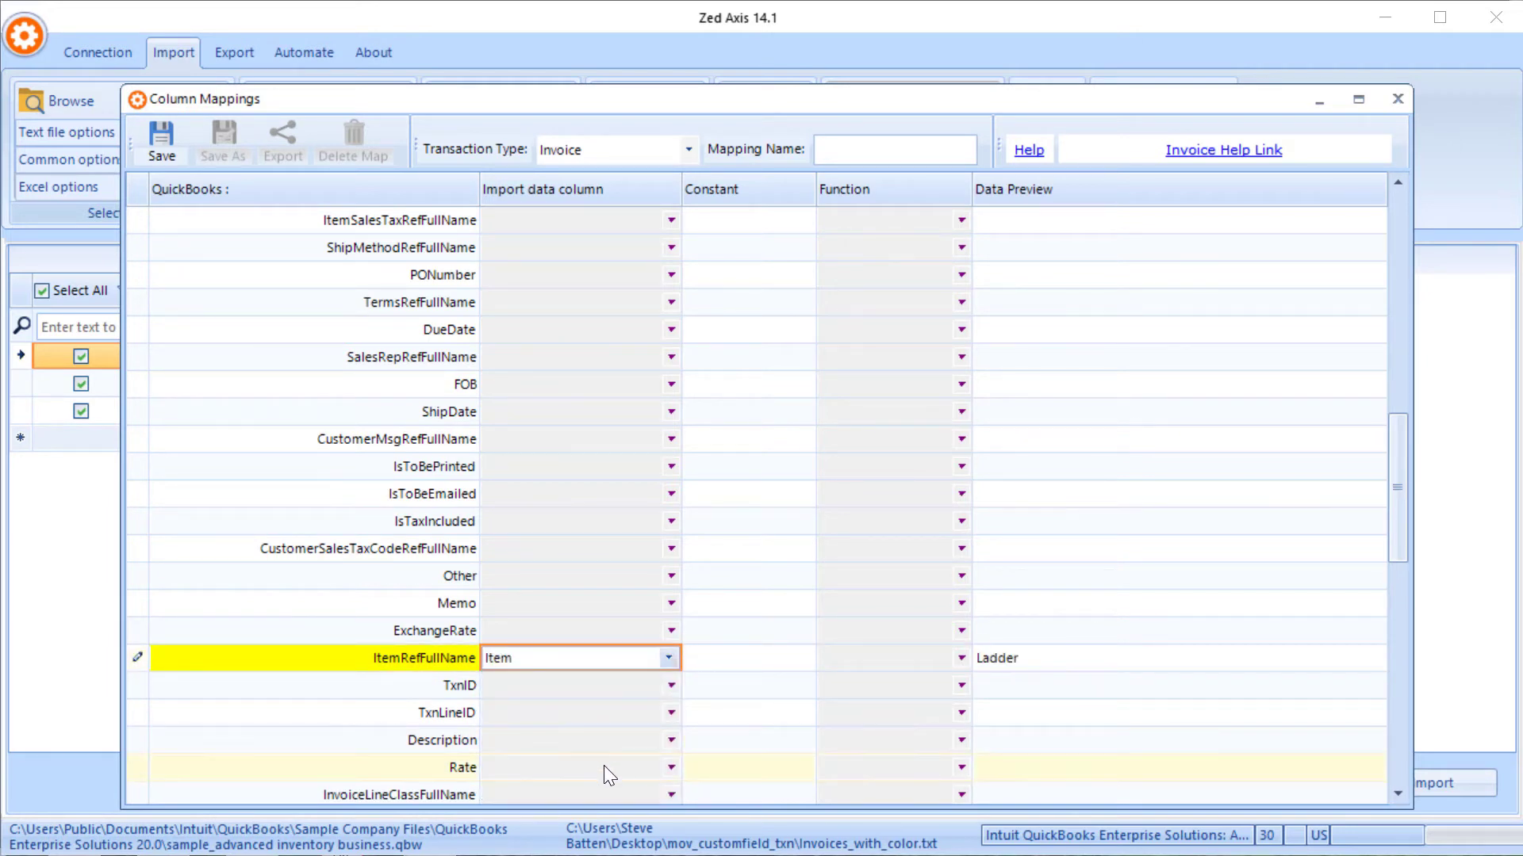
pyautogui.click(652, 766)
pyautogui.click(671, 768)
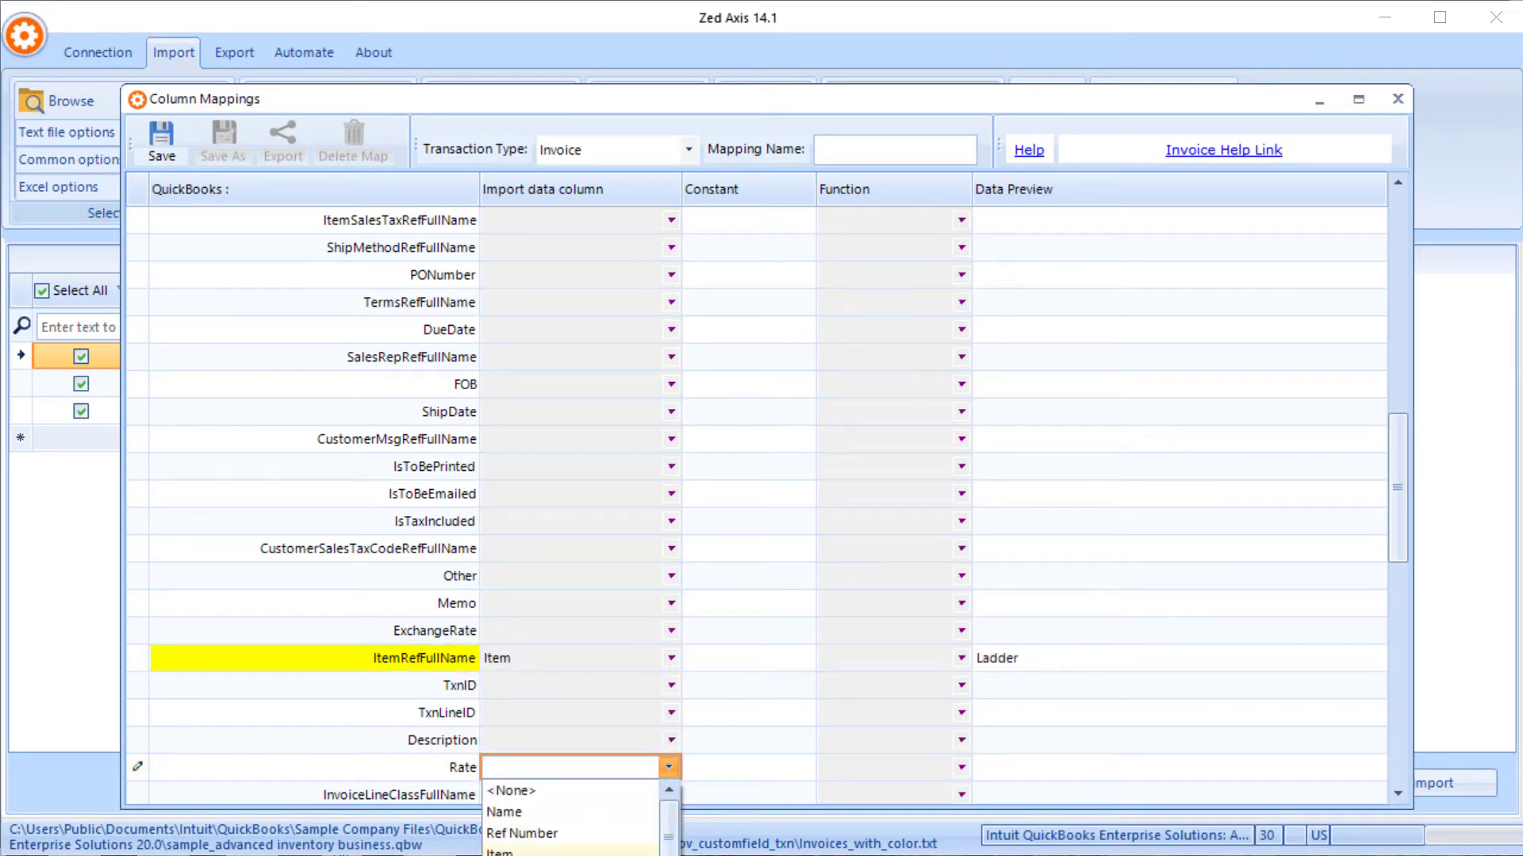
pyautogui.click(610, 850)
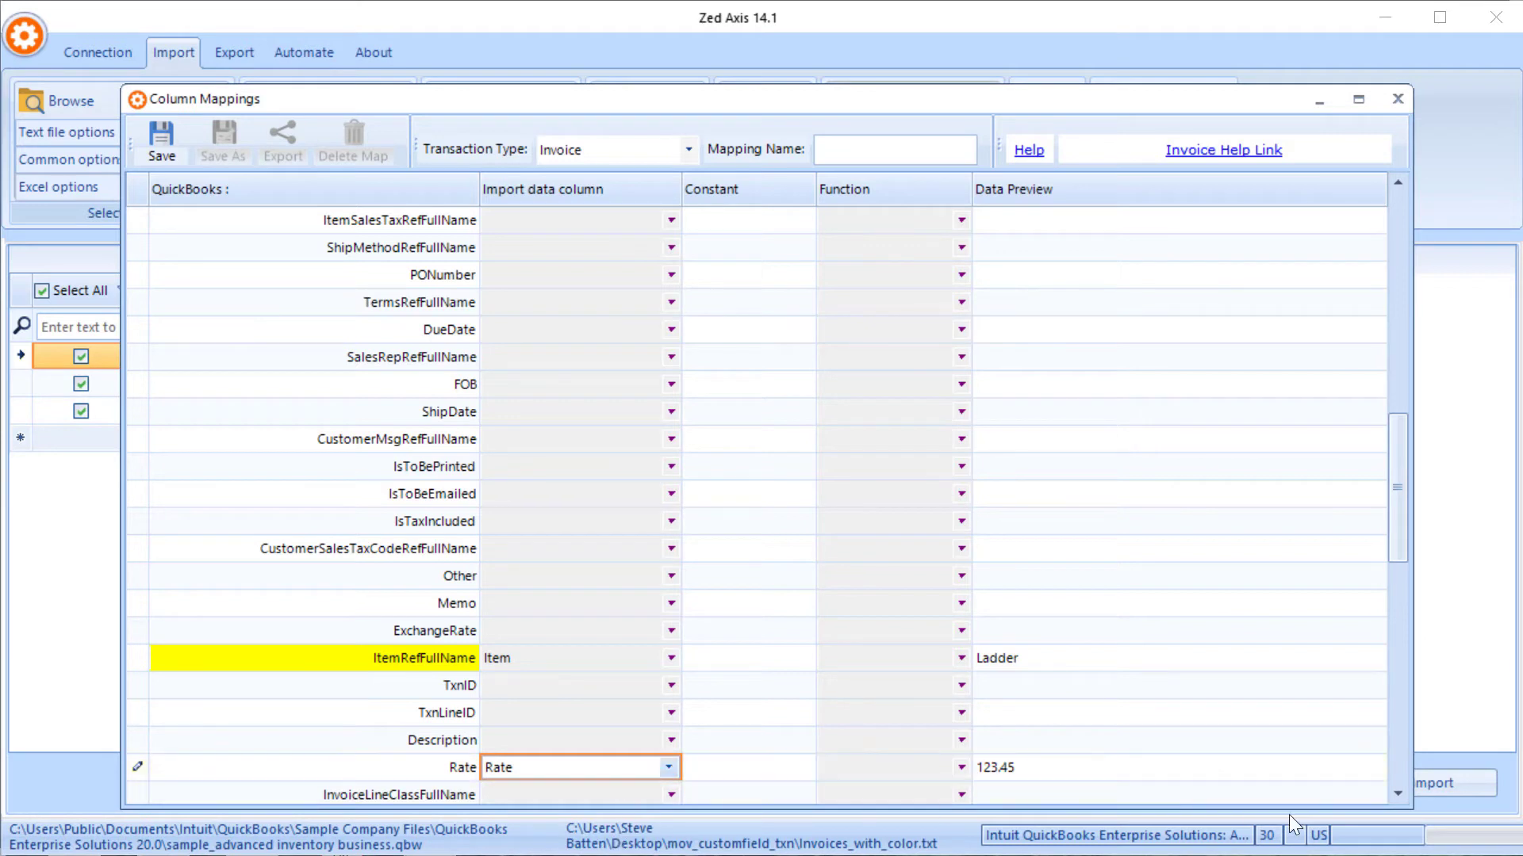
pyautogui.moveTo(1396, 794); pyautogui.dragTo(1396, 794)
pyautogui.click(668, 632)
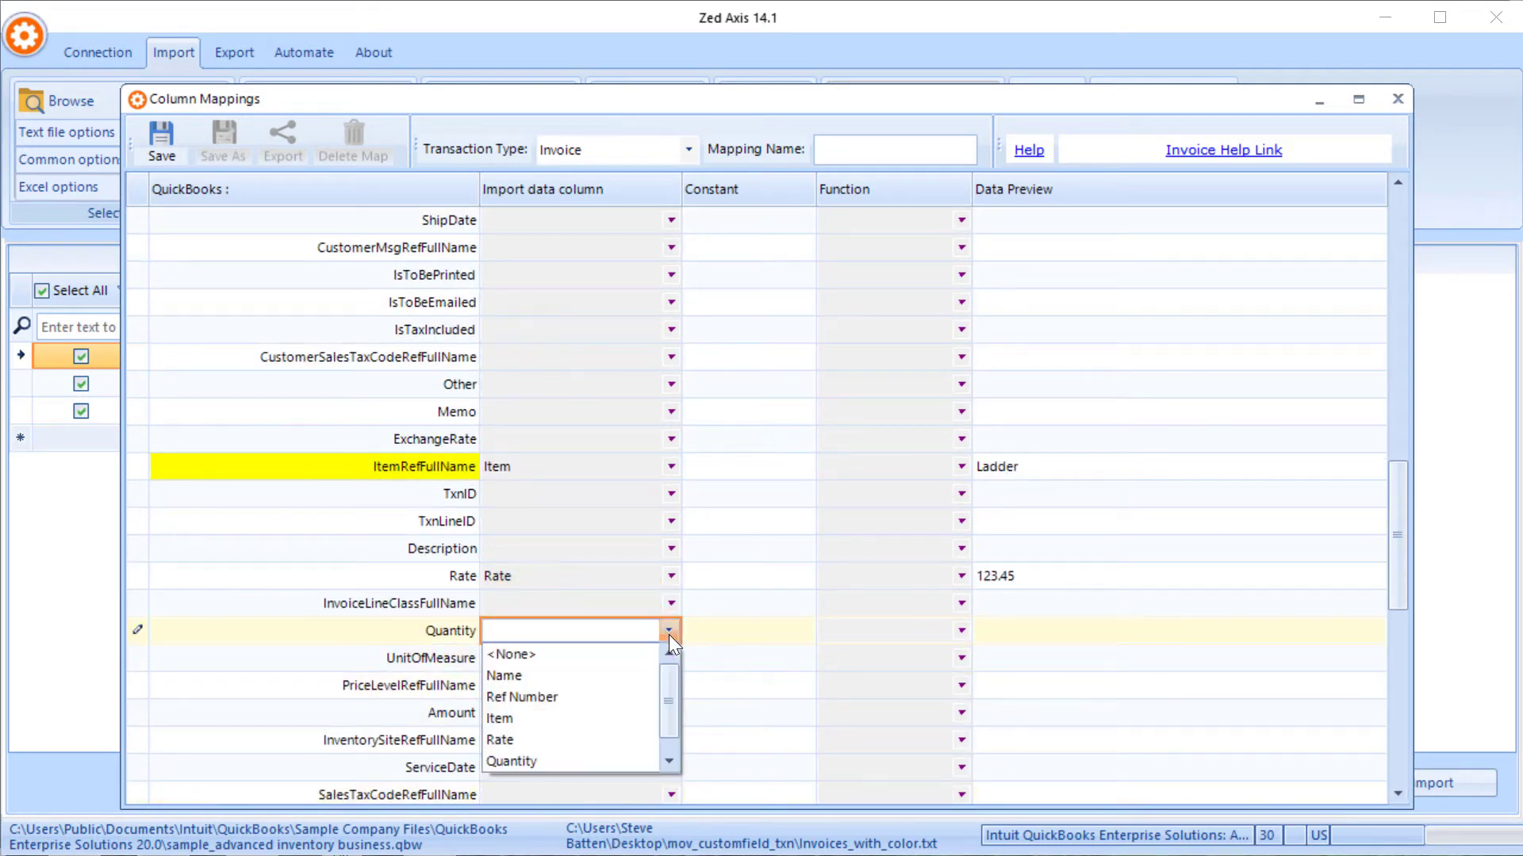
pyautogui.click(564, 752)
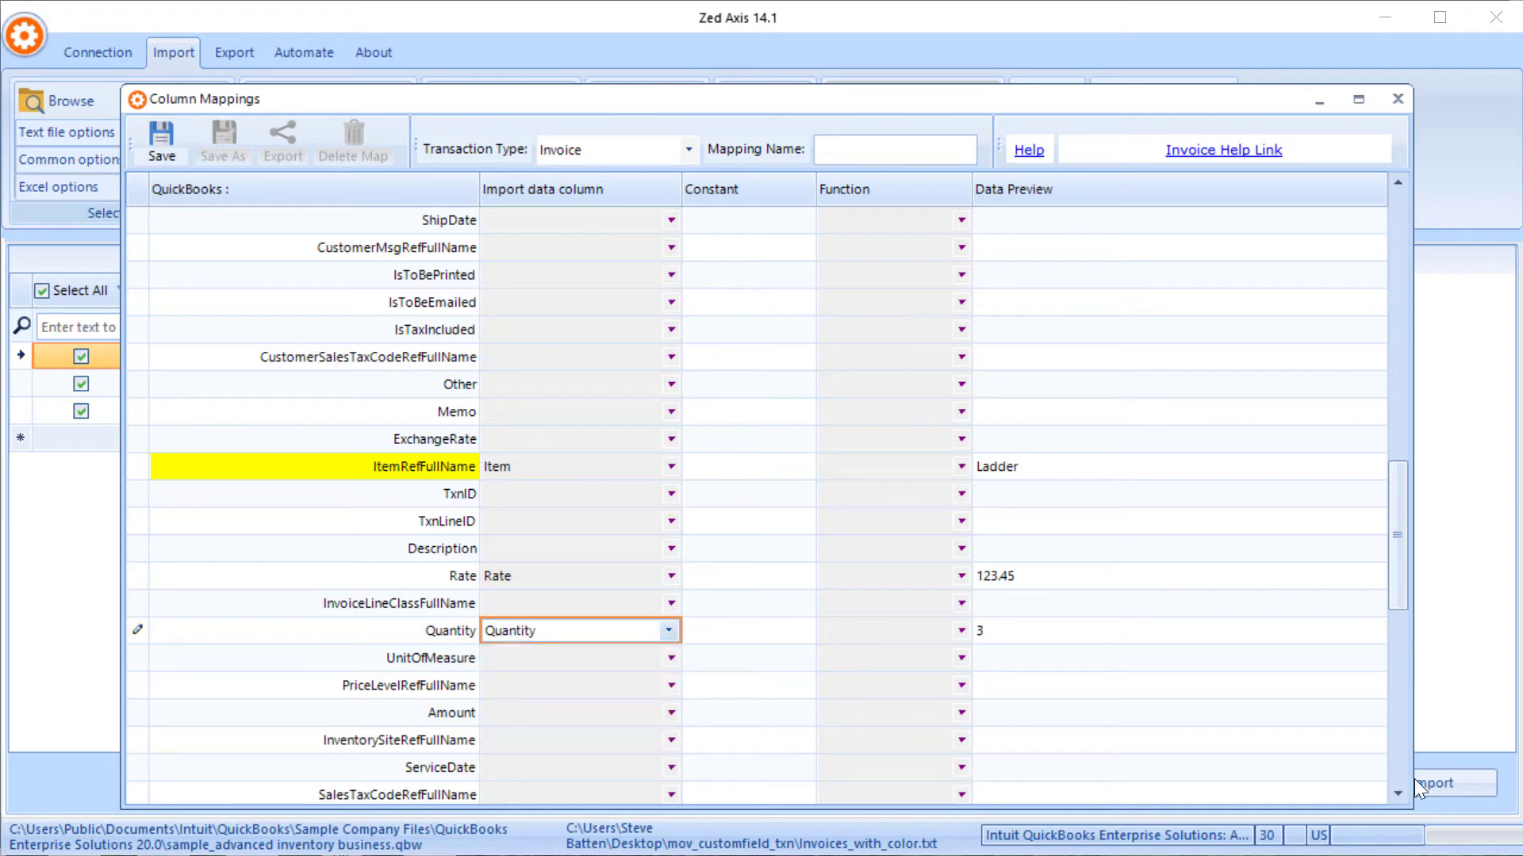
pyautogui.moveTo(1397, 796); pyautogui.dragTo(1397, 793)
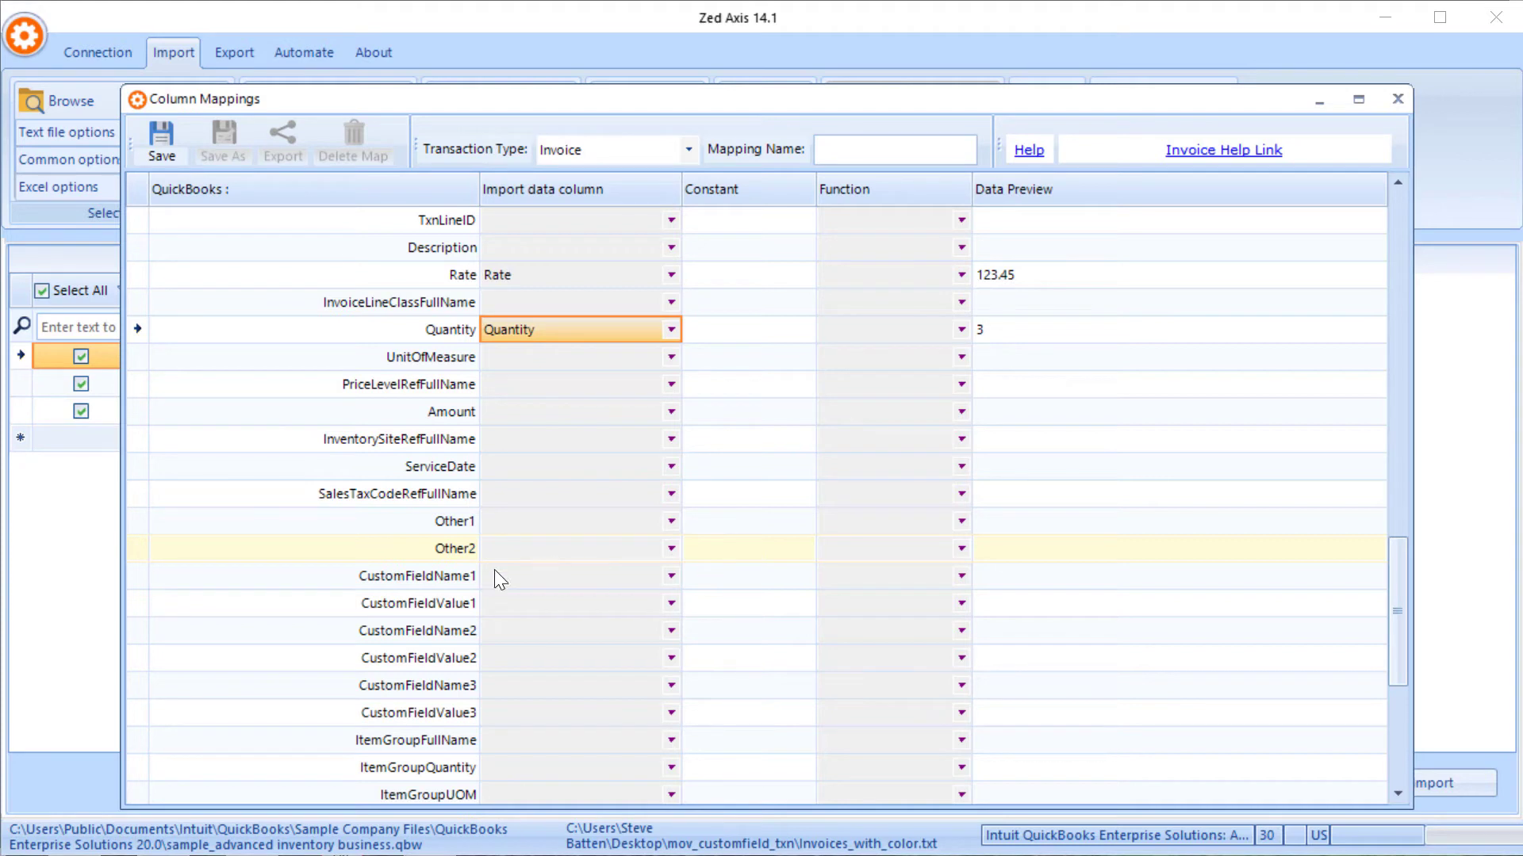
# - Set CustomFieldName1 to the constant 'Color' and map CustomFieldValue1 to the file's Color column
pyautogui.click(436, 582)
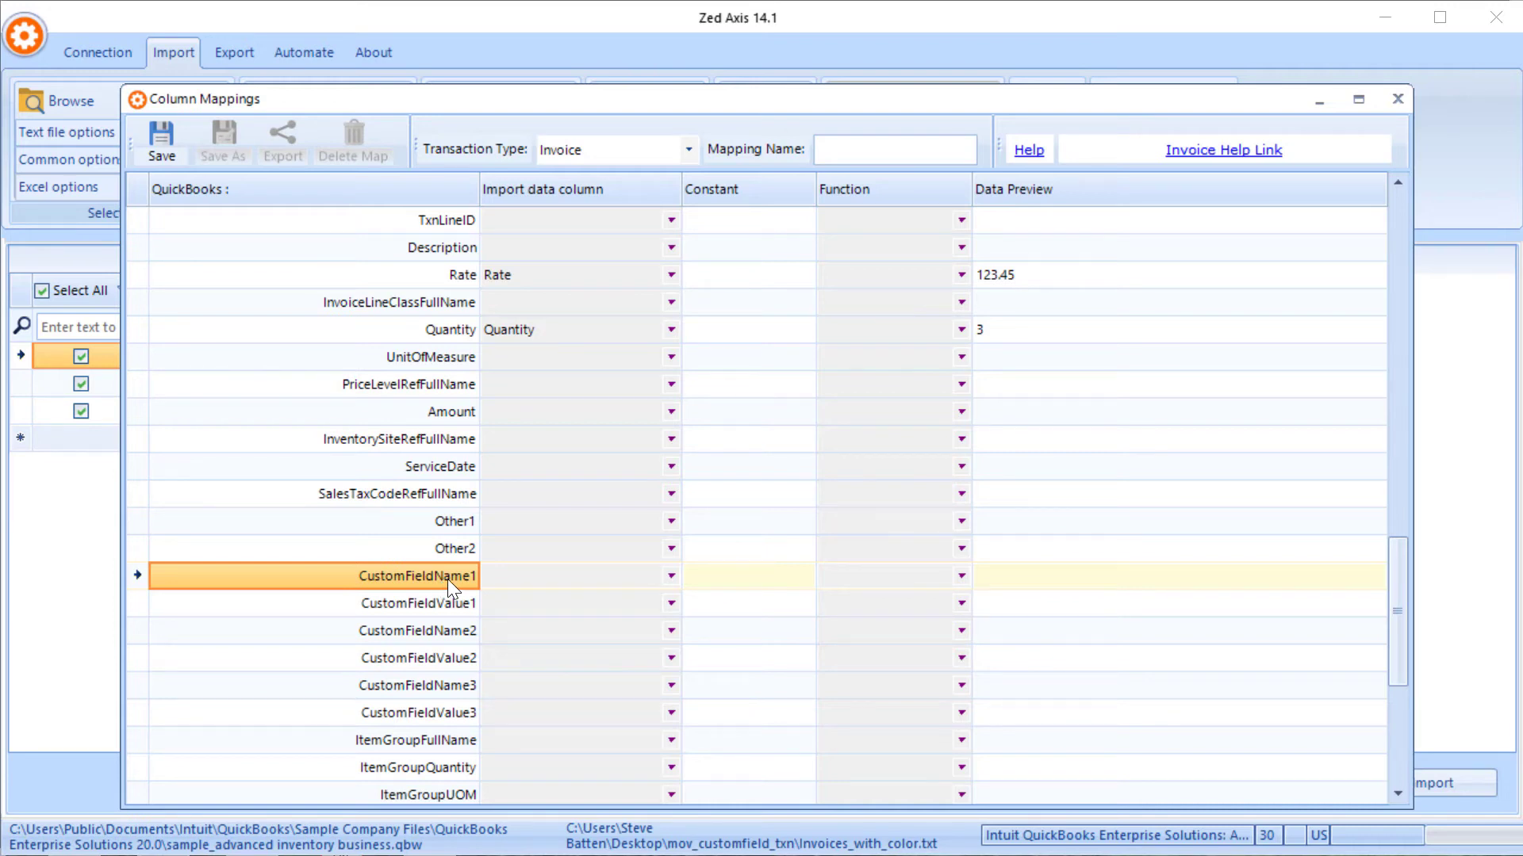
pyautogui.click(697, 577)
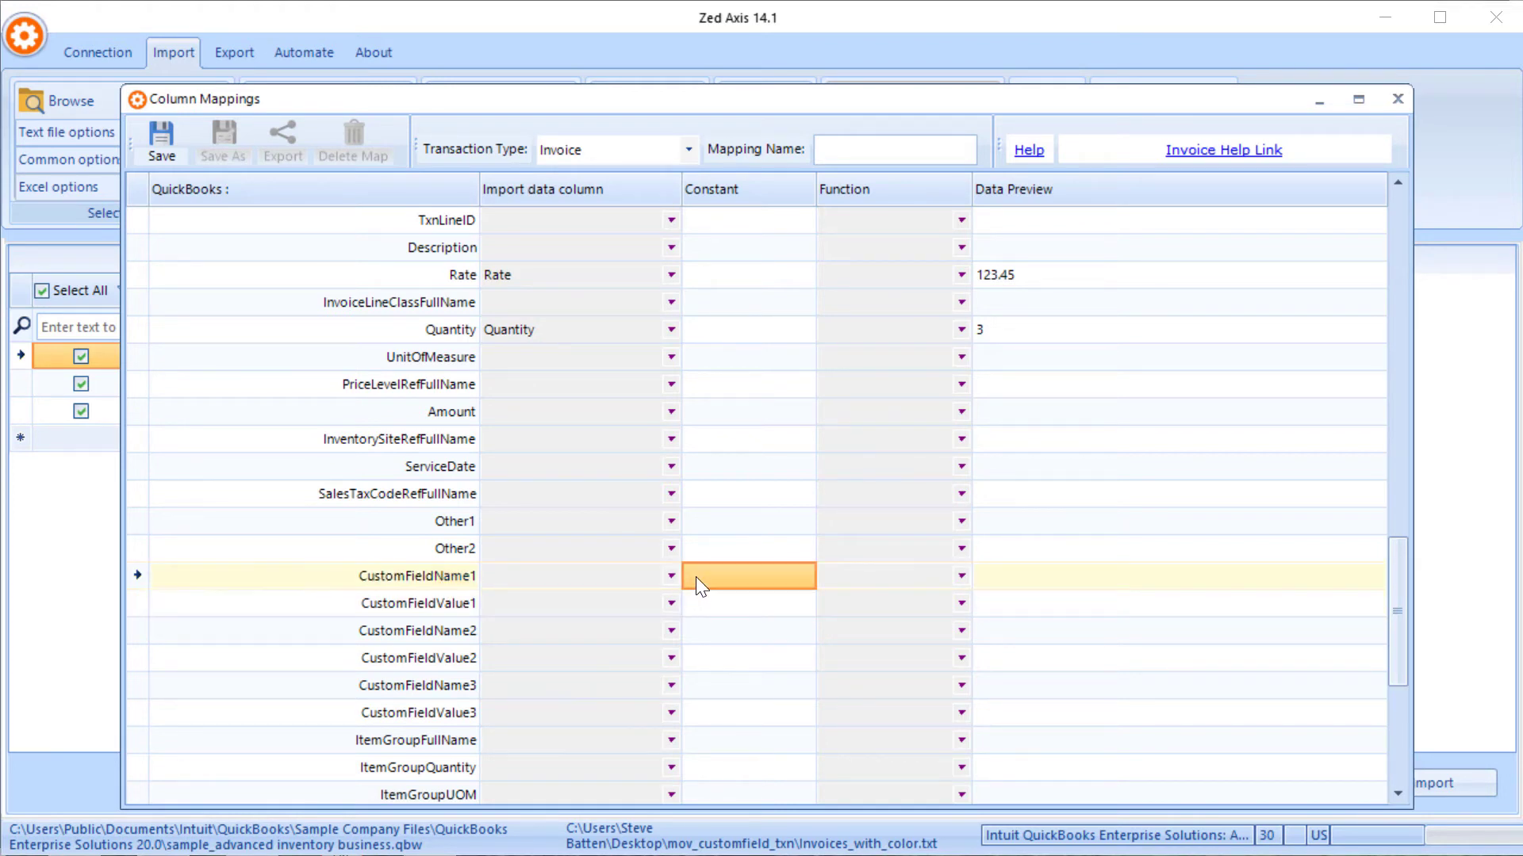
pyautogui.write('Color')
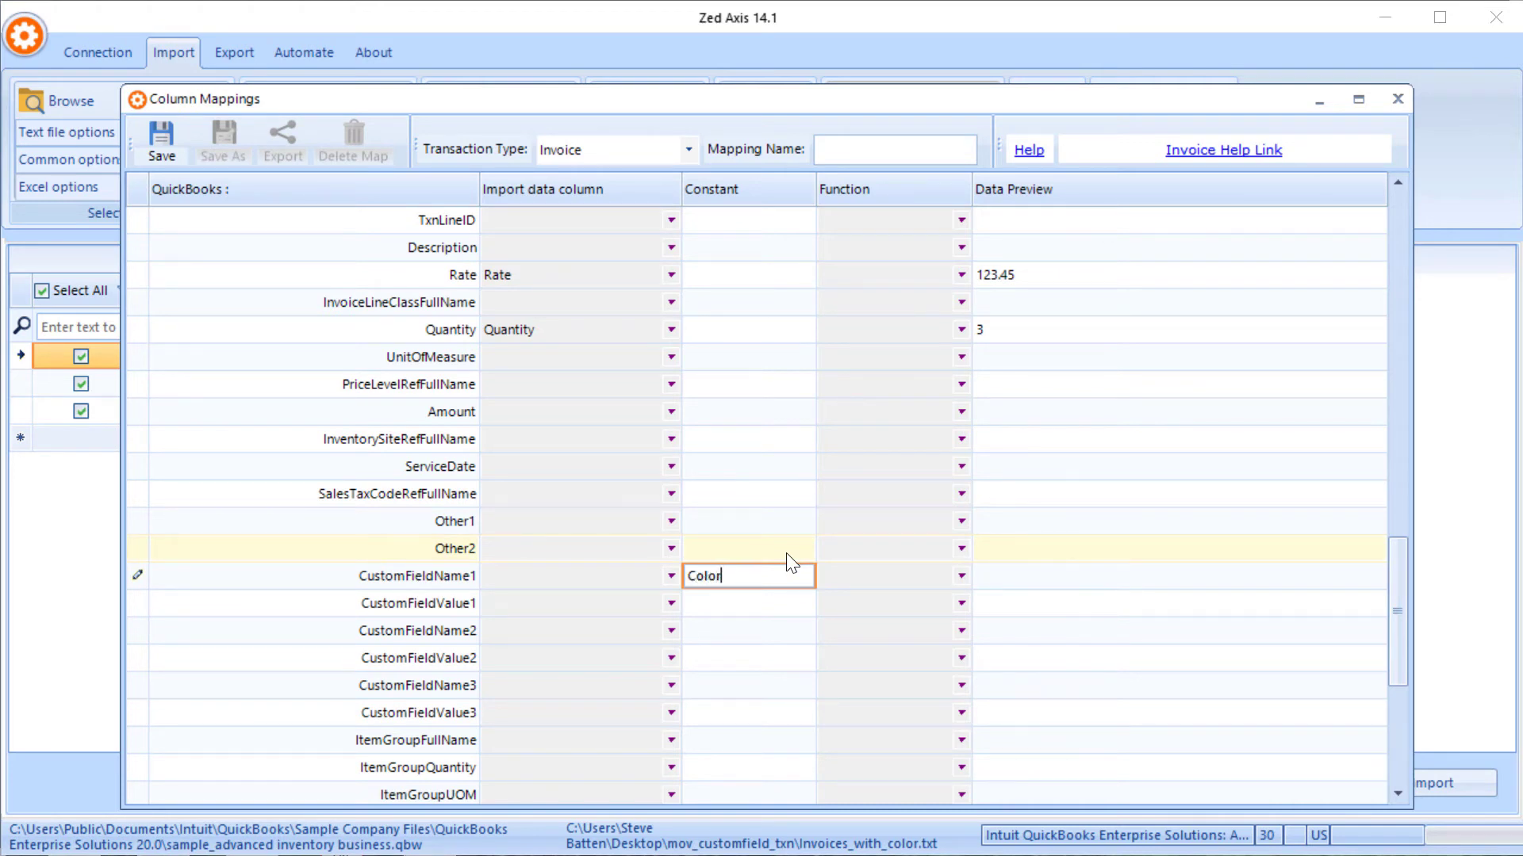
pyautogui.click(637, 604)
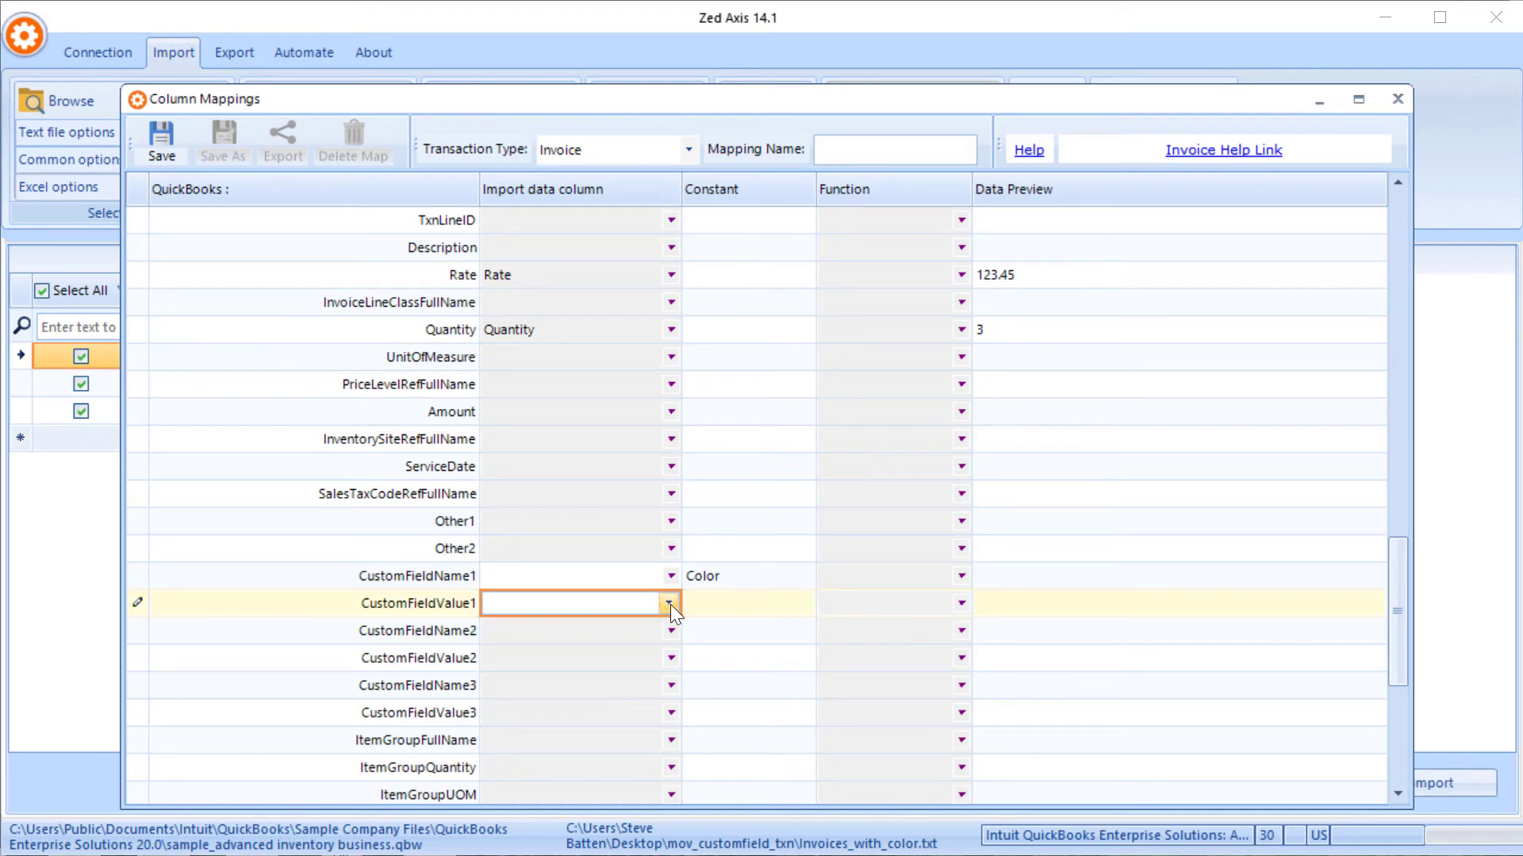
pyautogui.click(668, 604)
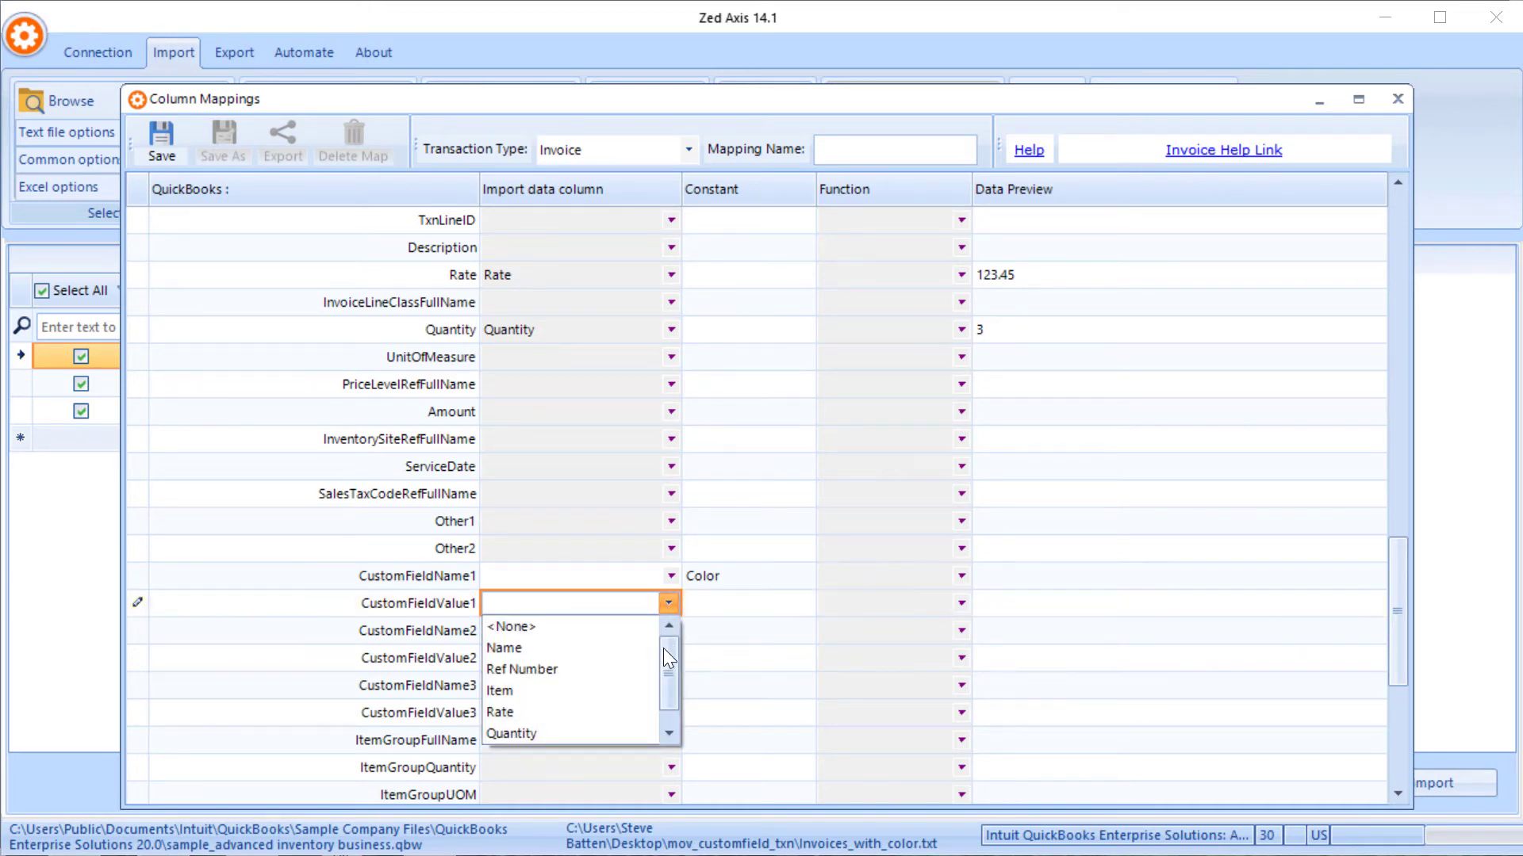
pyautogui.moveTo(663, 648); pyautogui.dragTo(669, 668)
pyautogui.click(578, 733)
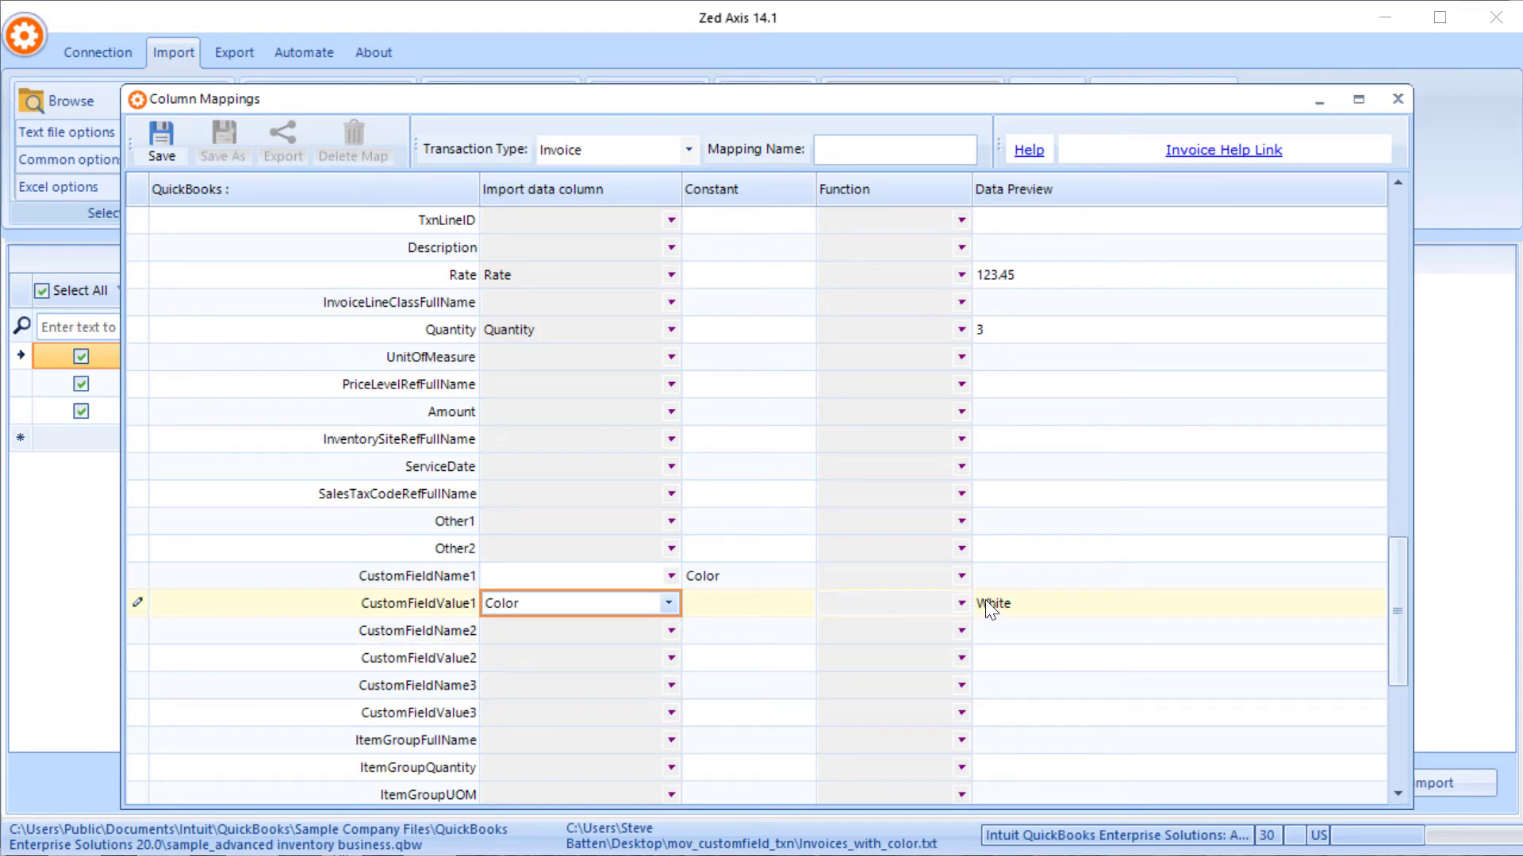
pyautogui.click(832, 147)
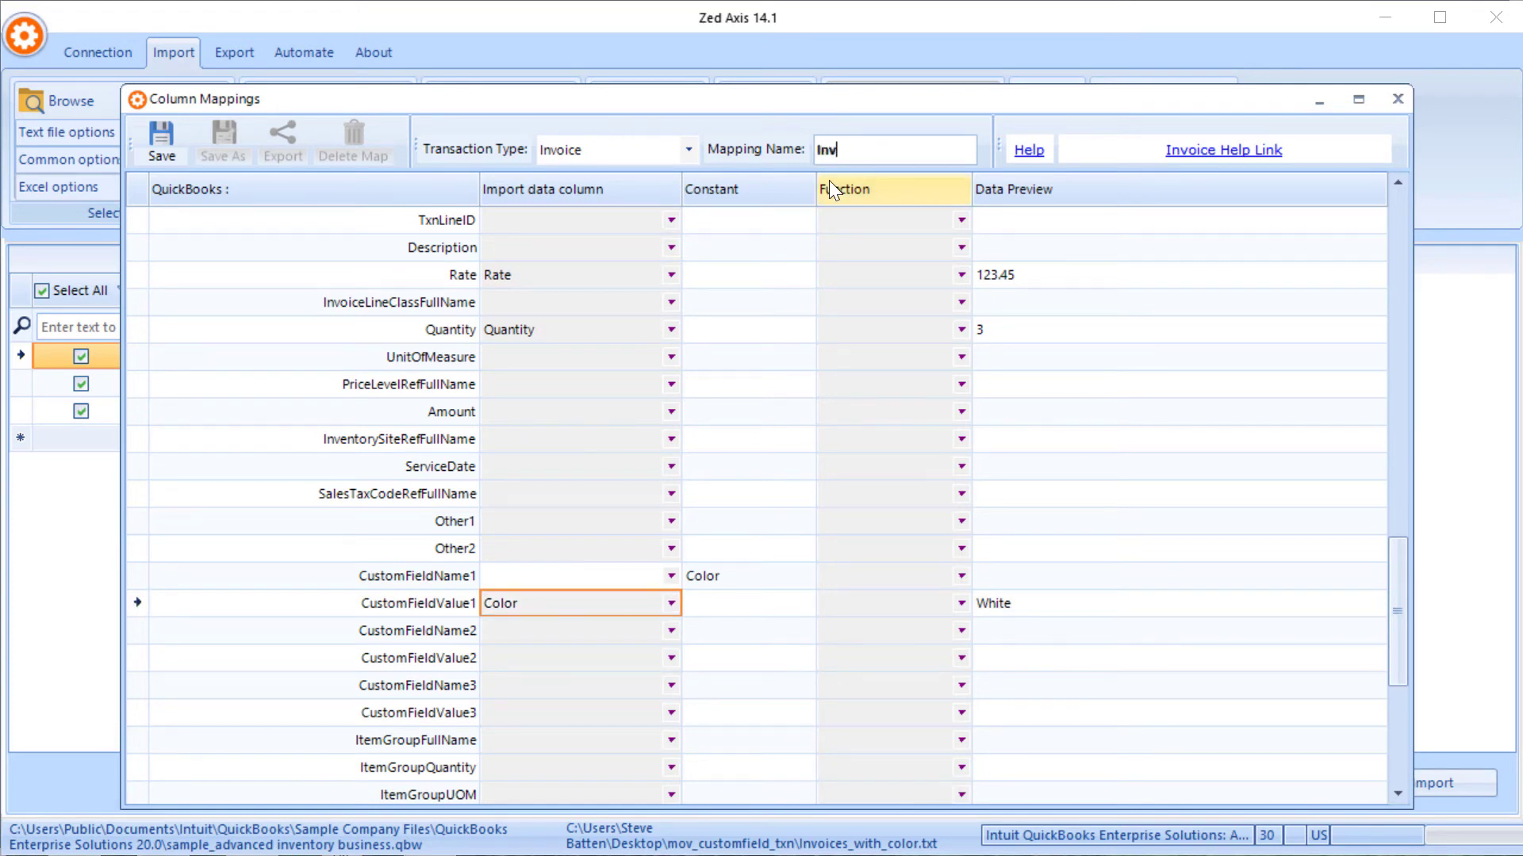
# - Name the mapping 'Invoice with Custom field' and save it
pyautogui.write('with Custom field')
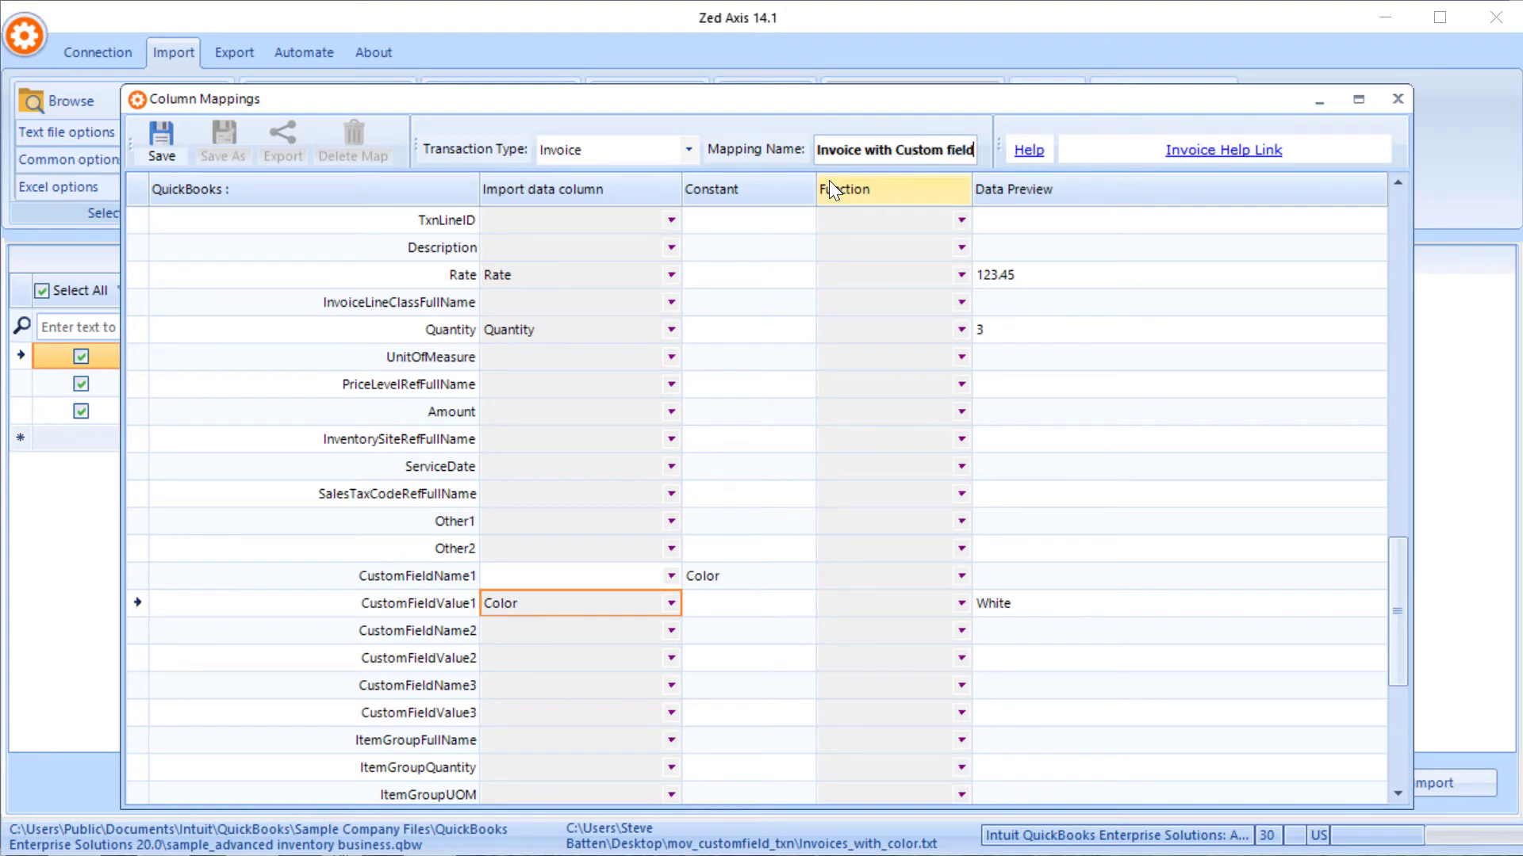
pyautogui.click(166, 134)
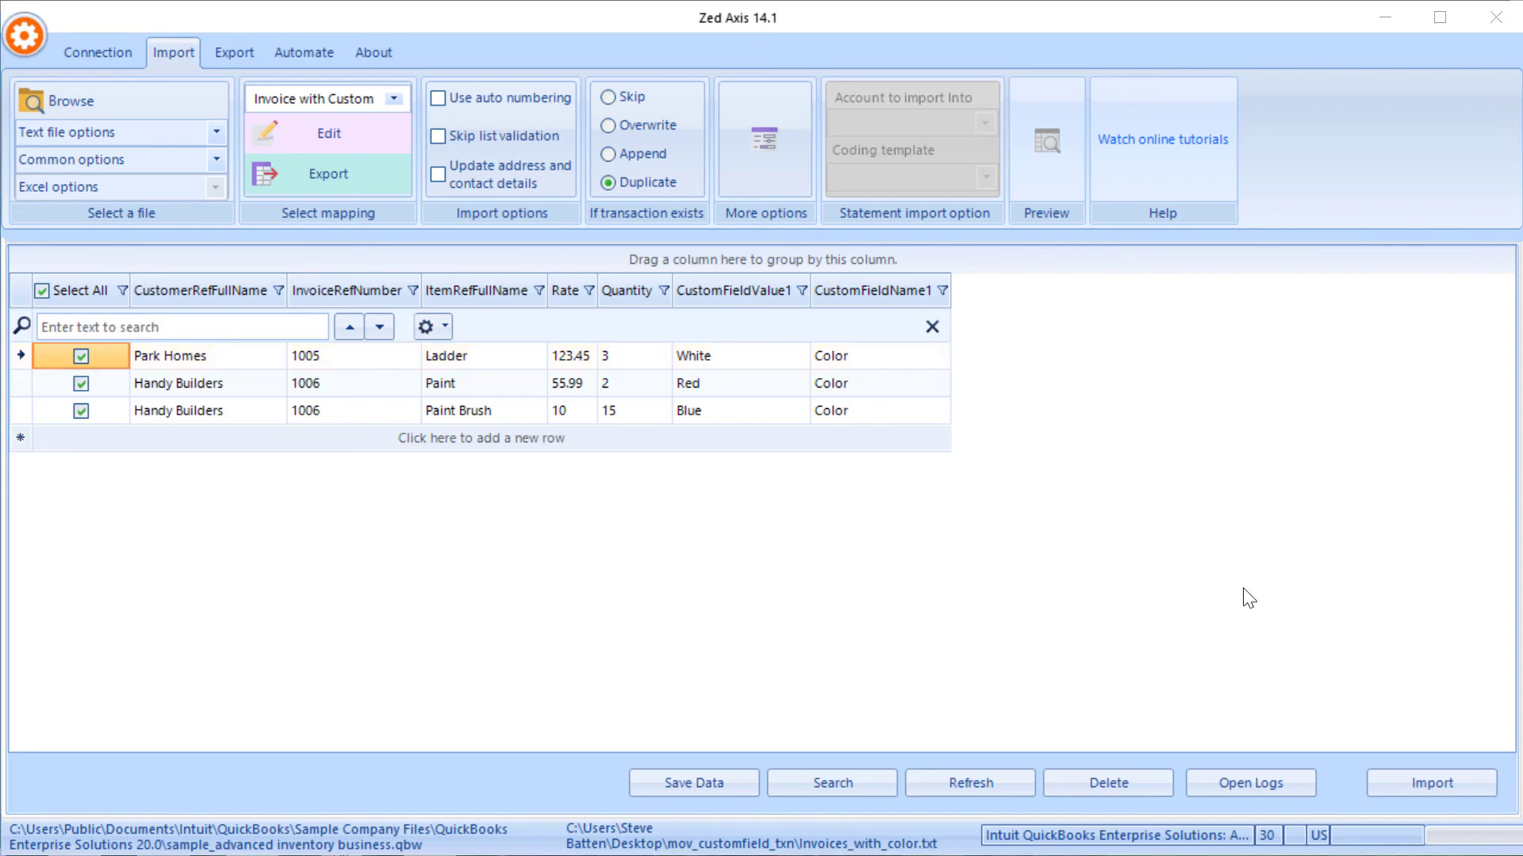
# - Import invoices 1005 and 1006, then view invoice 1006 in QuickBooks
pyautogui.click(1444, 778)
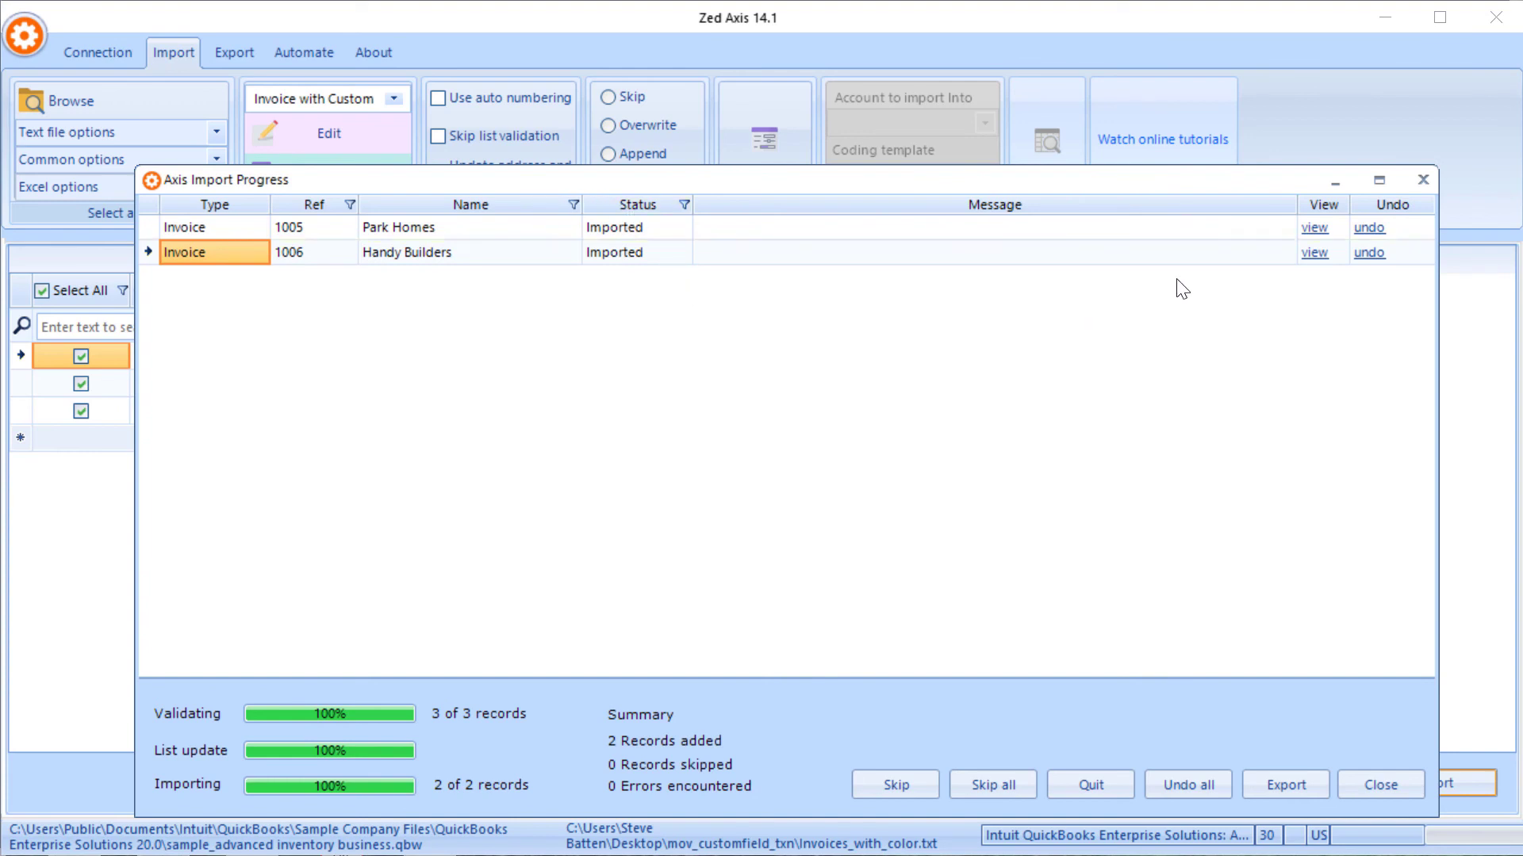
pyautogui.click(1313, 254)
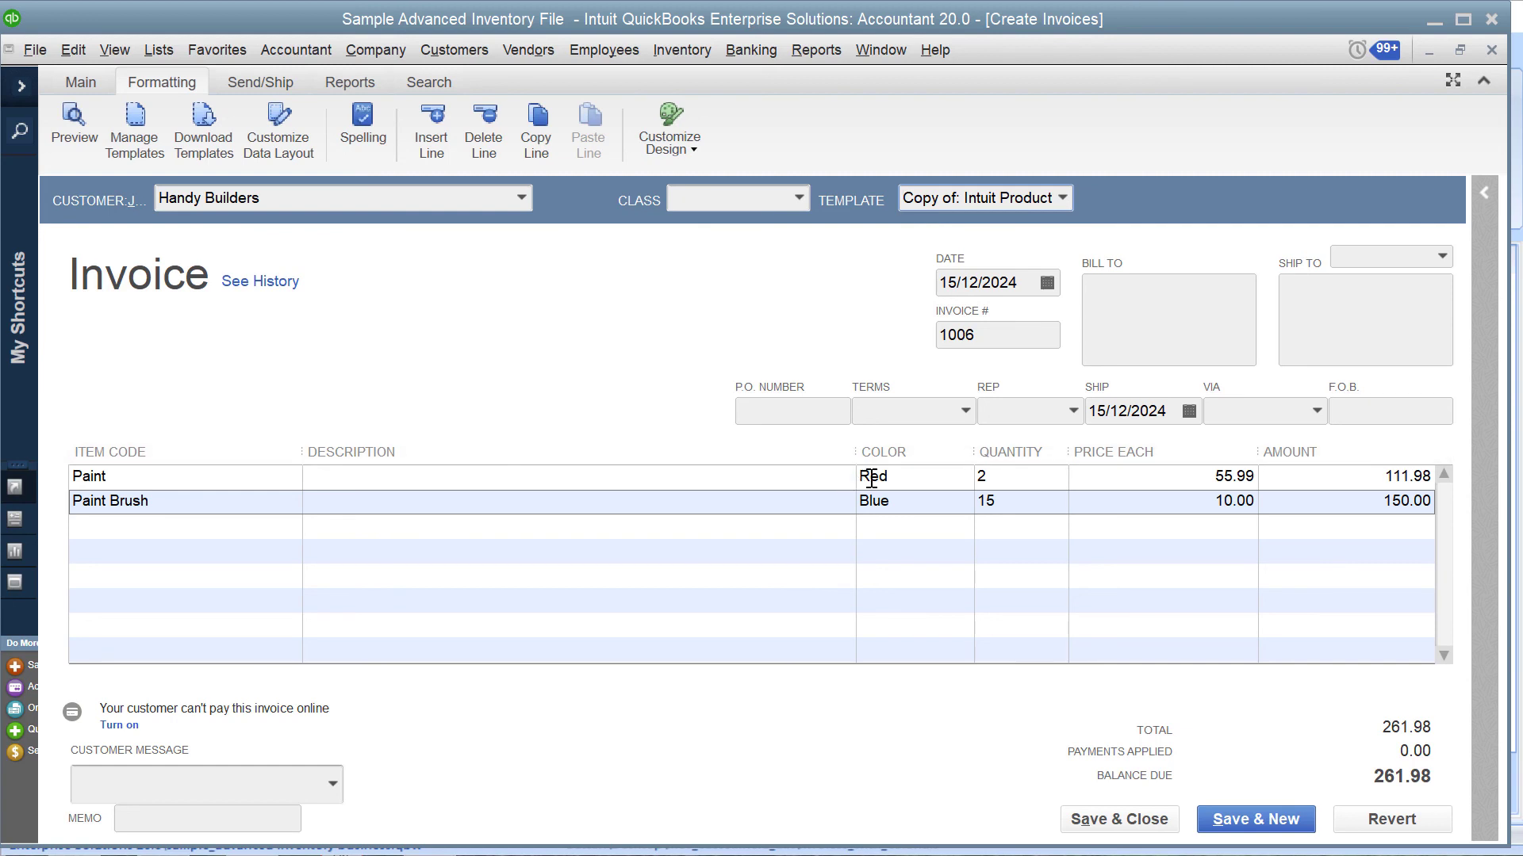
pyautogui.click(908, 501)
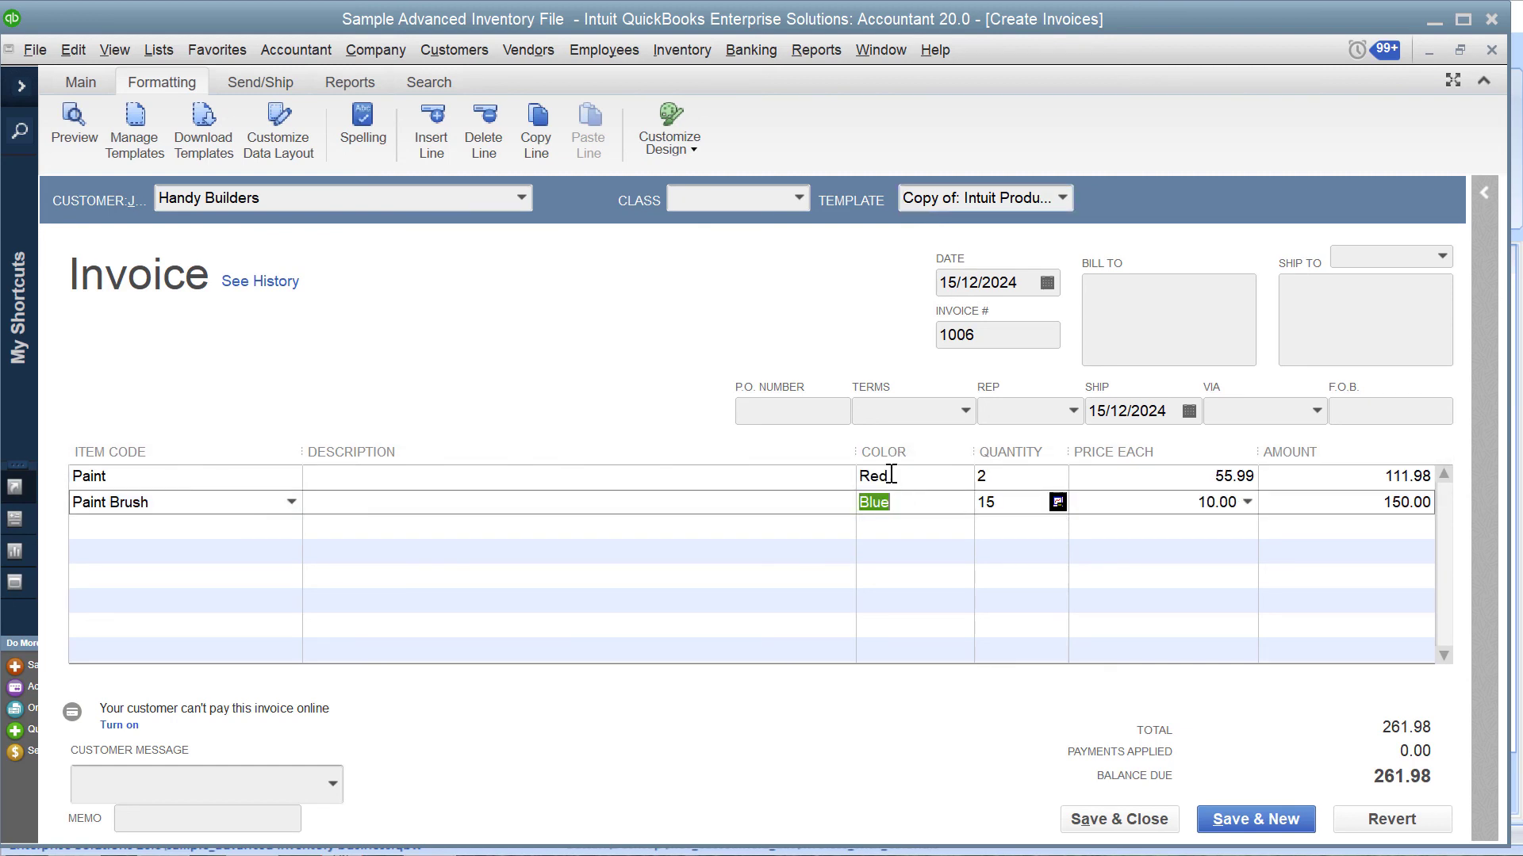
pyautogui.click(890, 476)
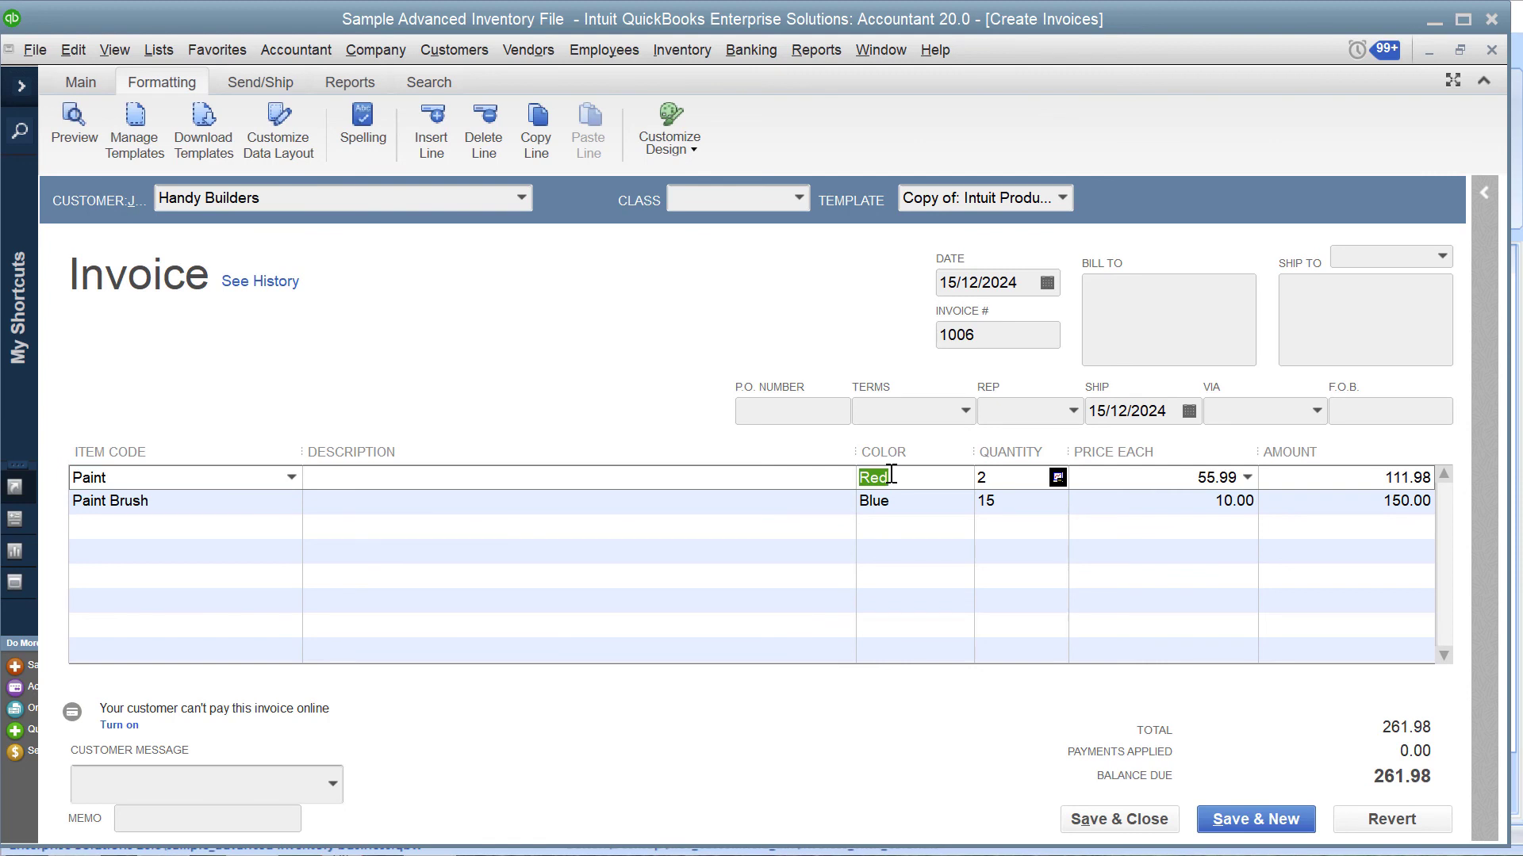